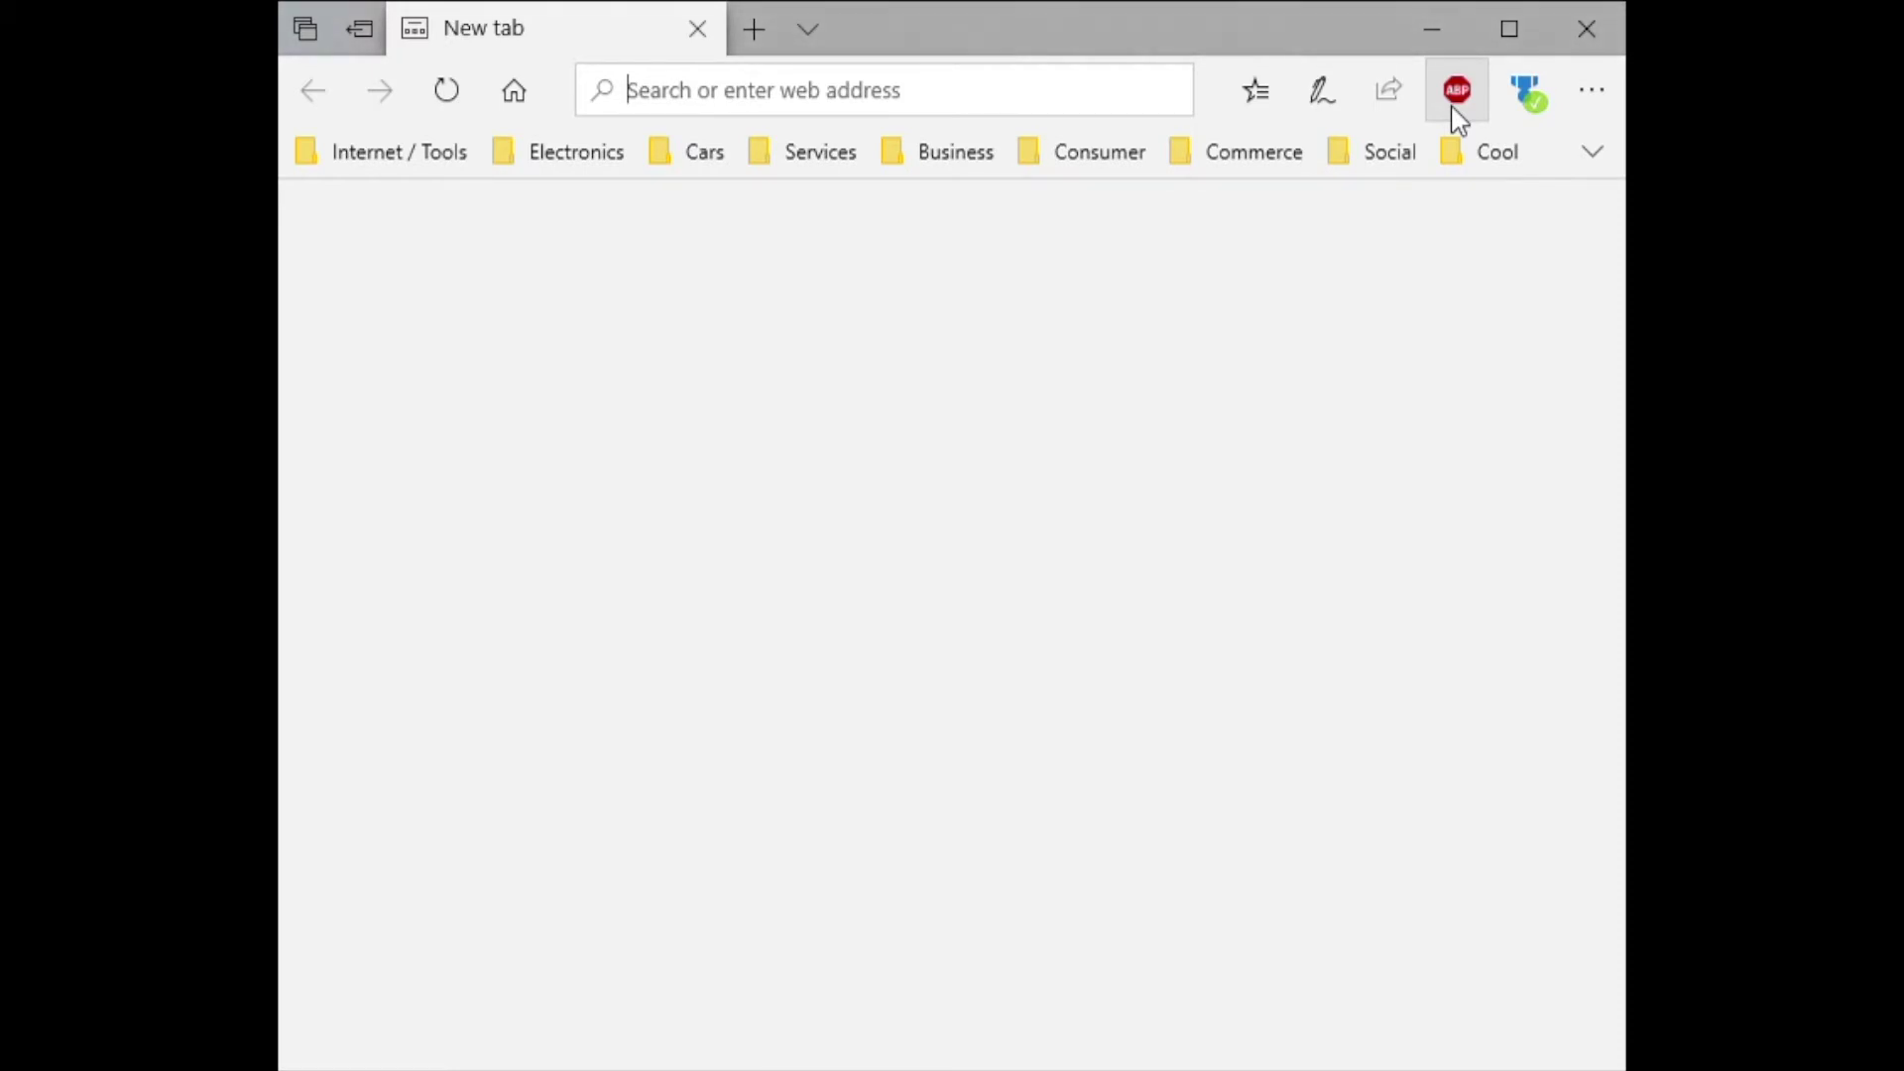
# - Show Edge's Extensions pane with Adblock Plus and Microsoft Rewards, and scroll to the suggested extensions
pyautogui.click(1588, 99)
pyautogui.scroll(1, 1450, 476)
pyautogui.scroll(-1, 1389, 734)
pyautogui.scroll(1, 1387, 779)
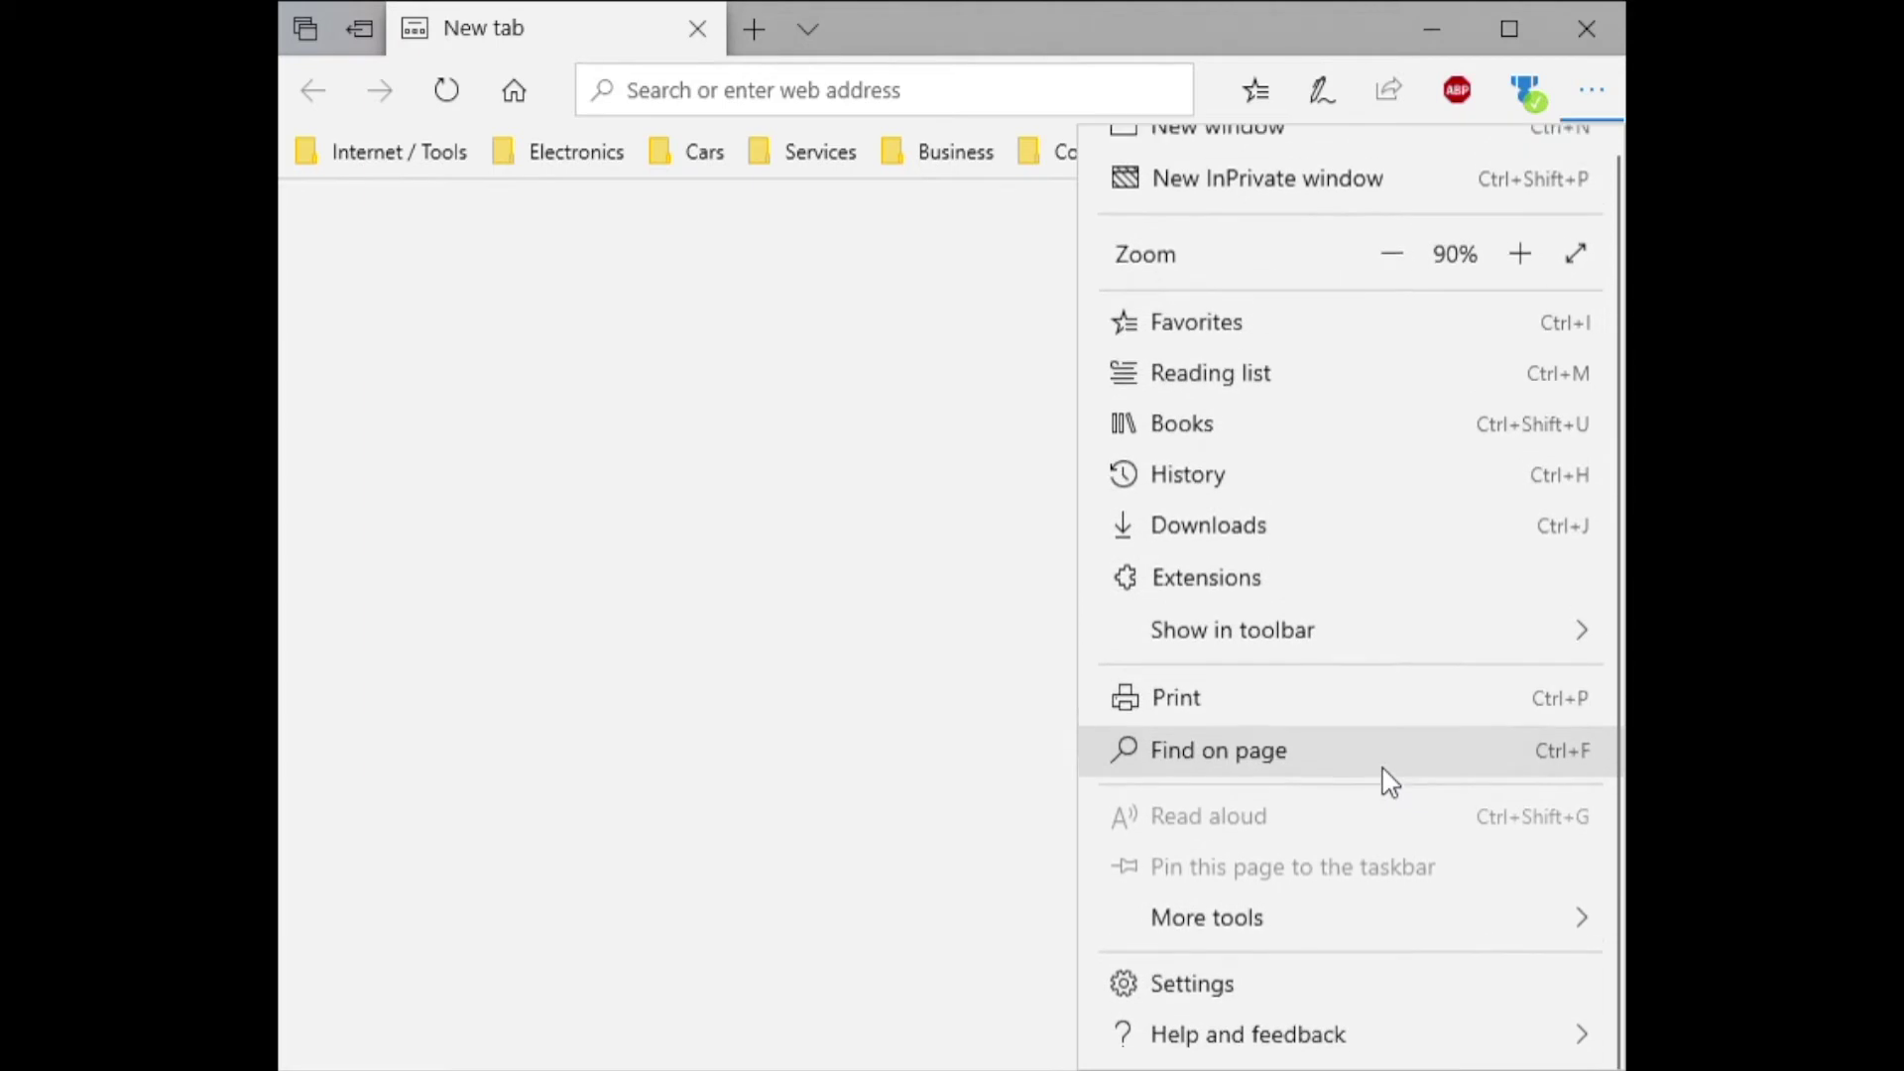
pyautogui.click(1287, 580)
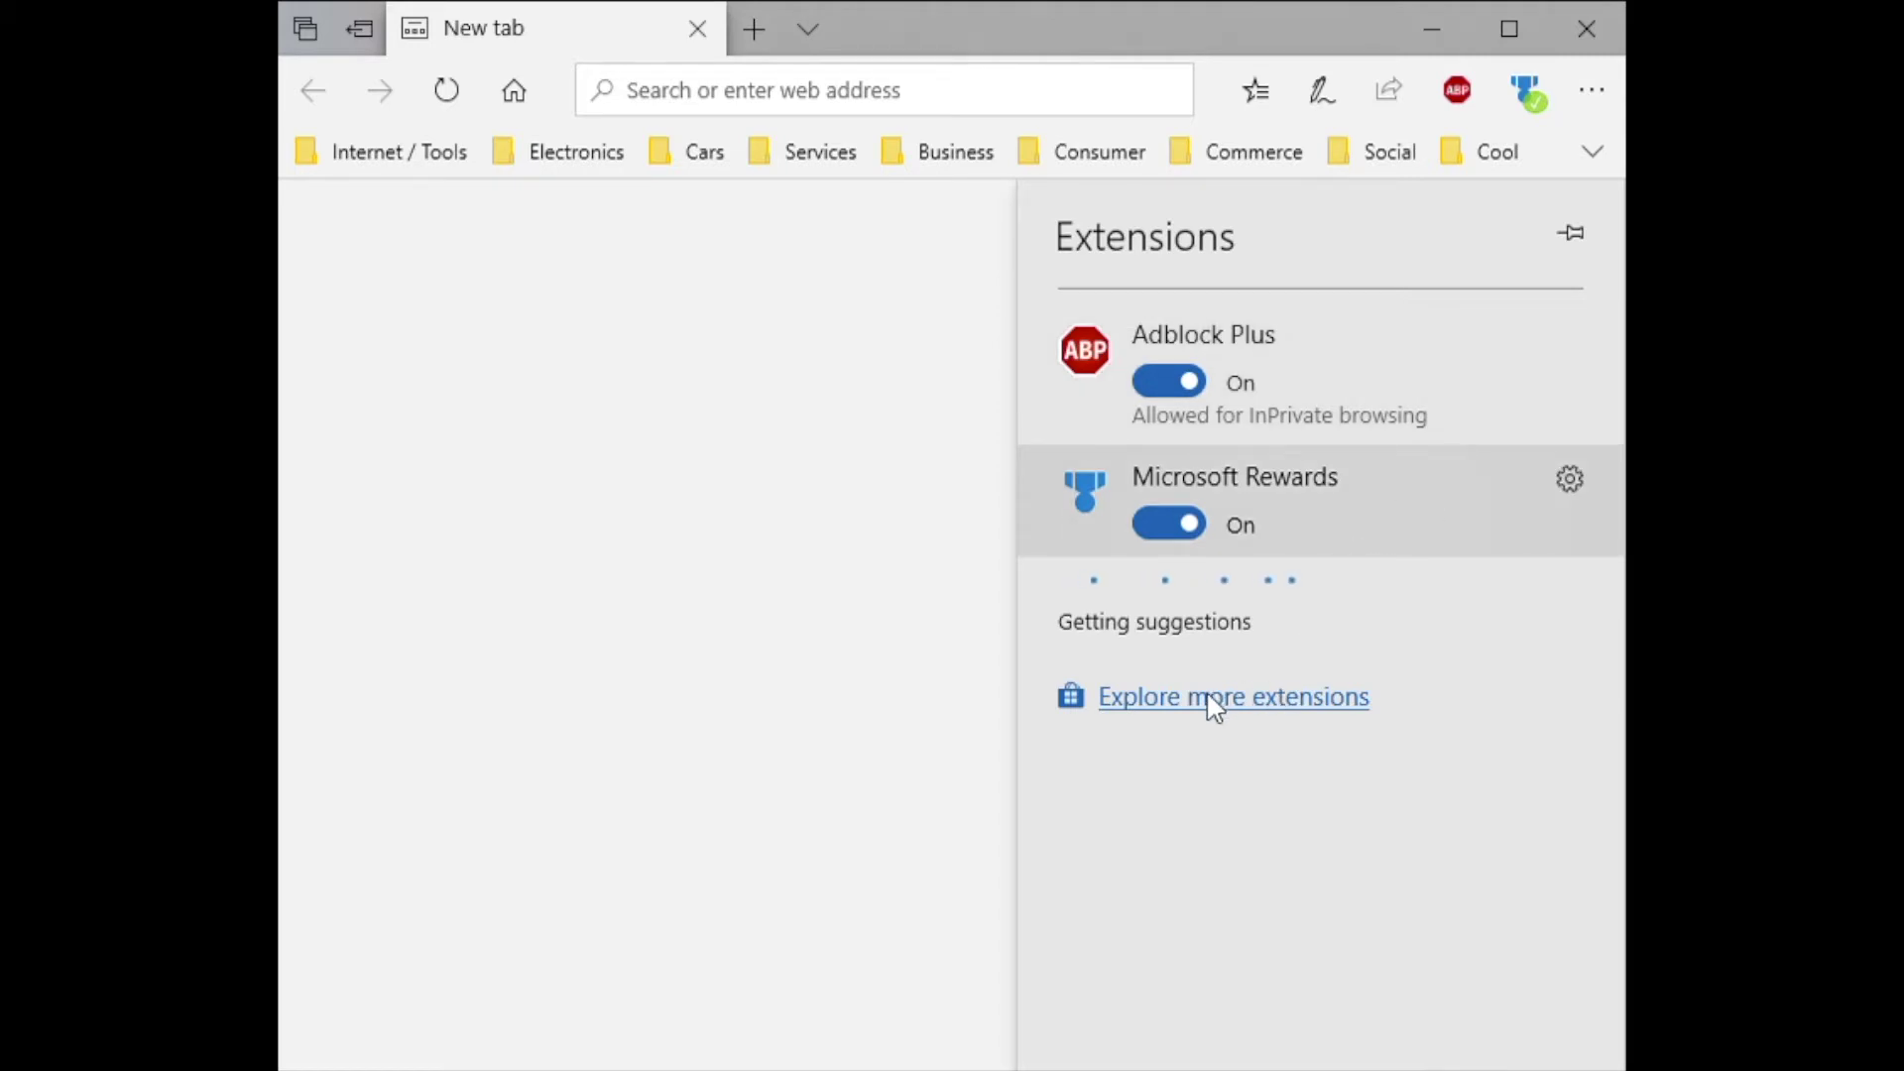
pyautogui.scroll(-10, 1287, 608)
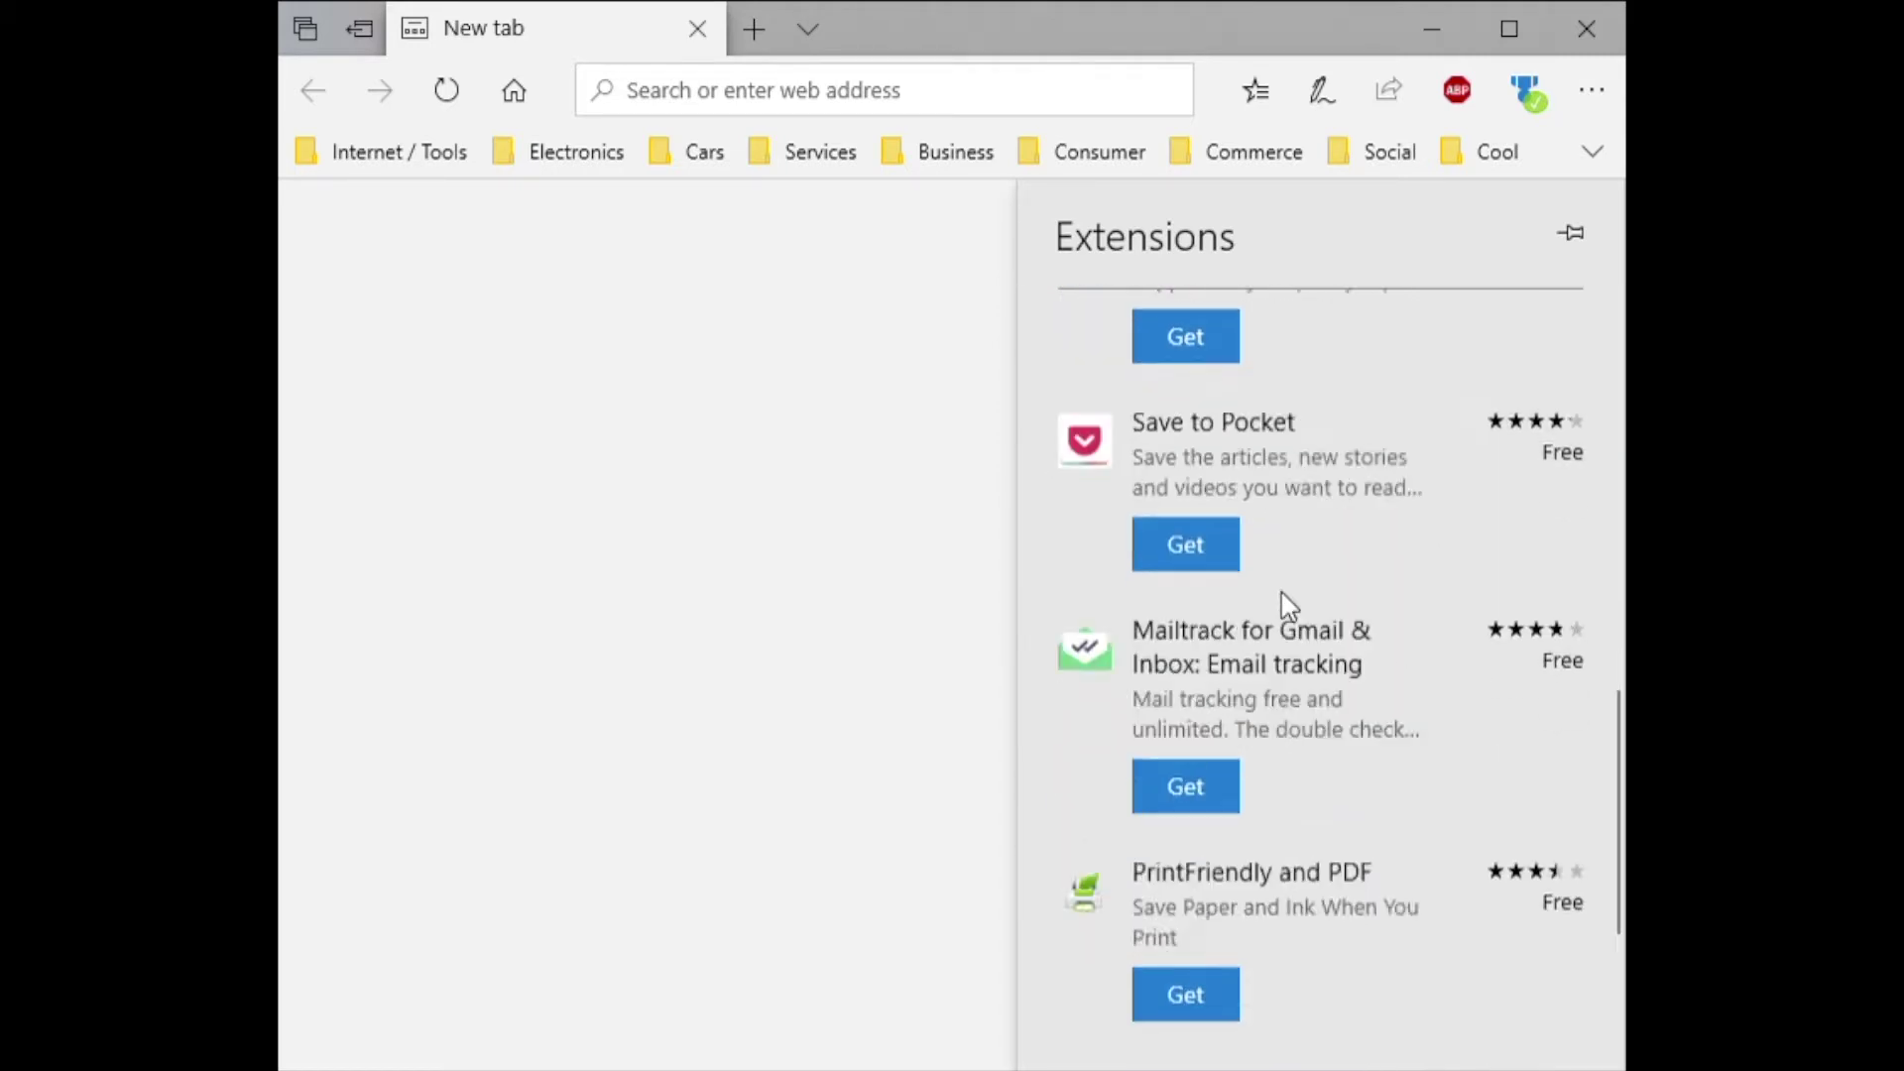
pyautogui.scroll(-5, 1286, 601)
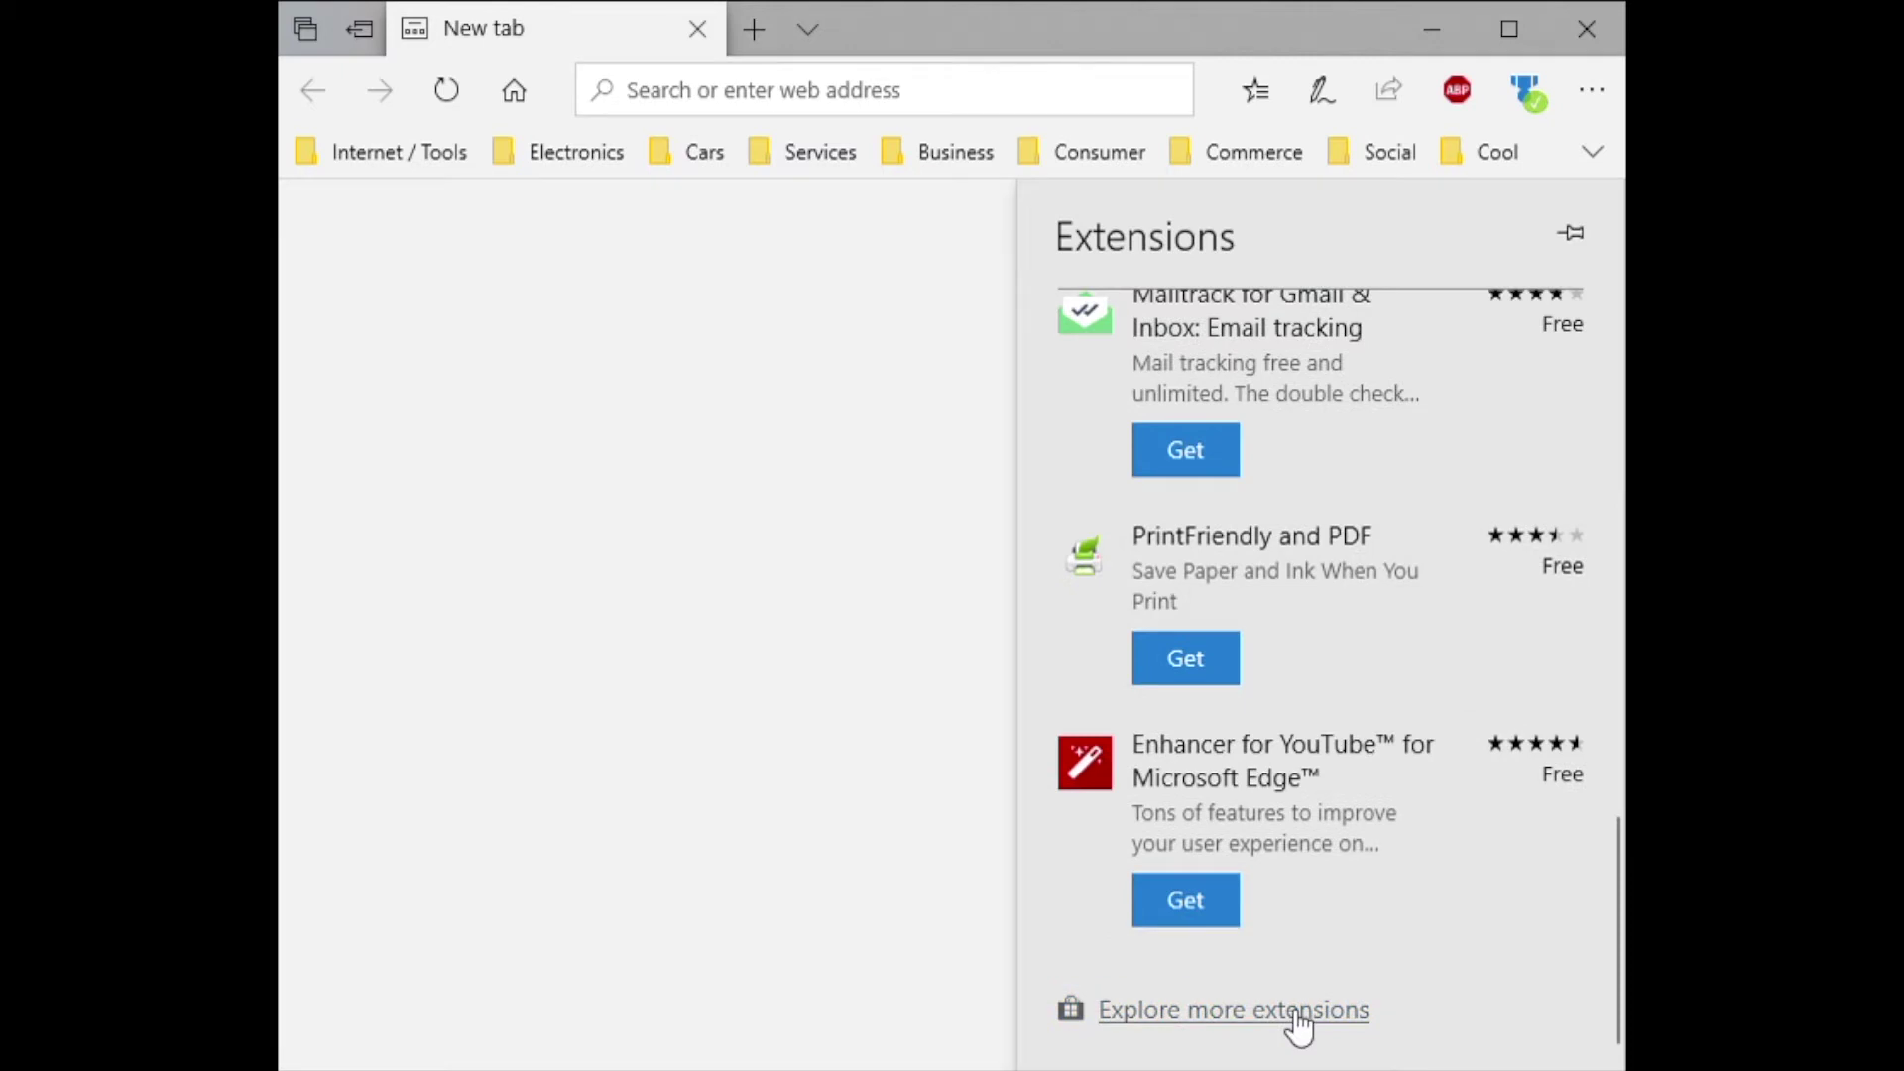
# - View the Adblock Plus (Beta) page in the Microsoft Store via Explore more extensions
pyautogui.click(1234, 1010)
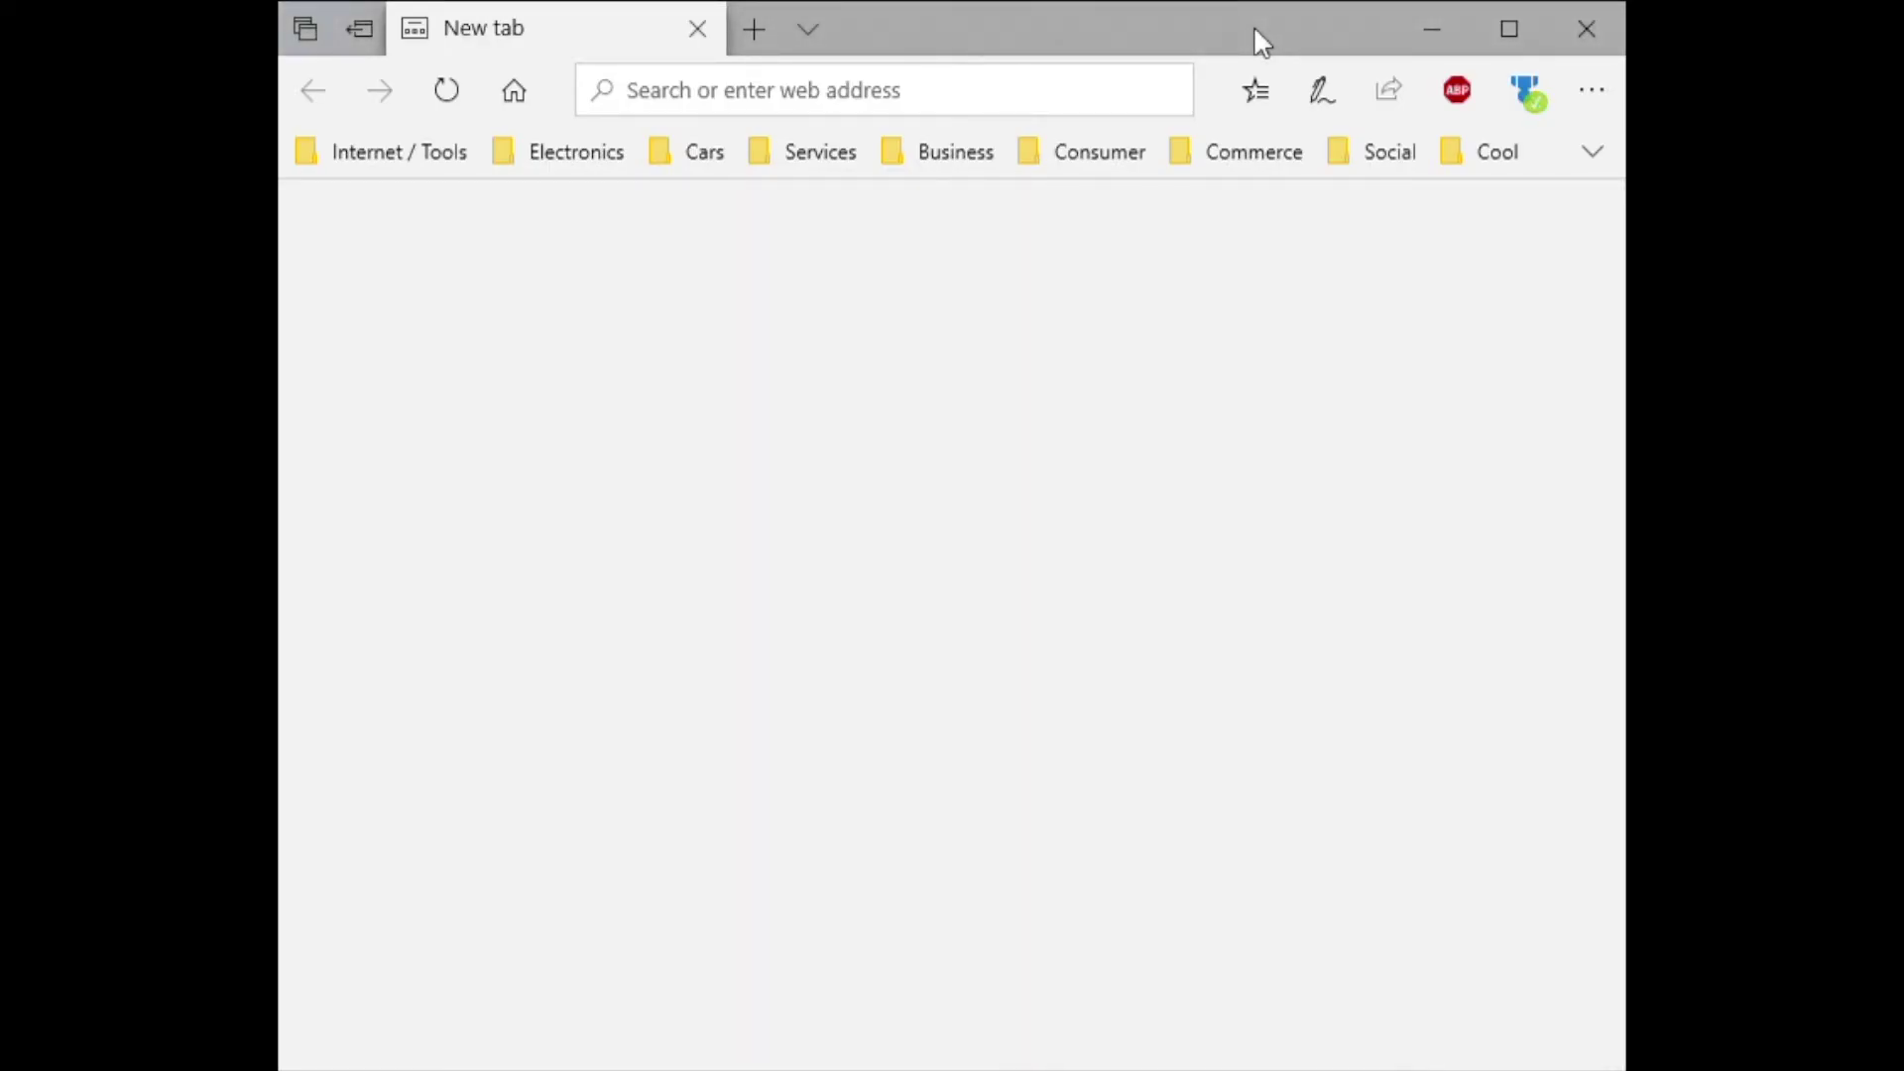
# - Open the Adblock Plus Options on the General page from the toolbar popup's gear
pyautogui.click(1450, 96)
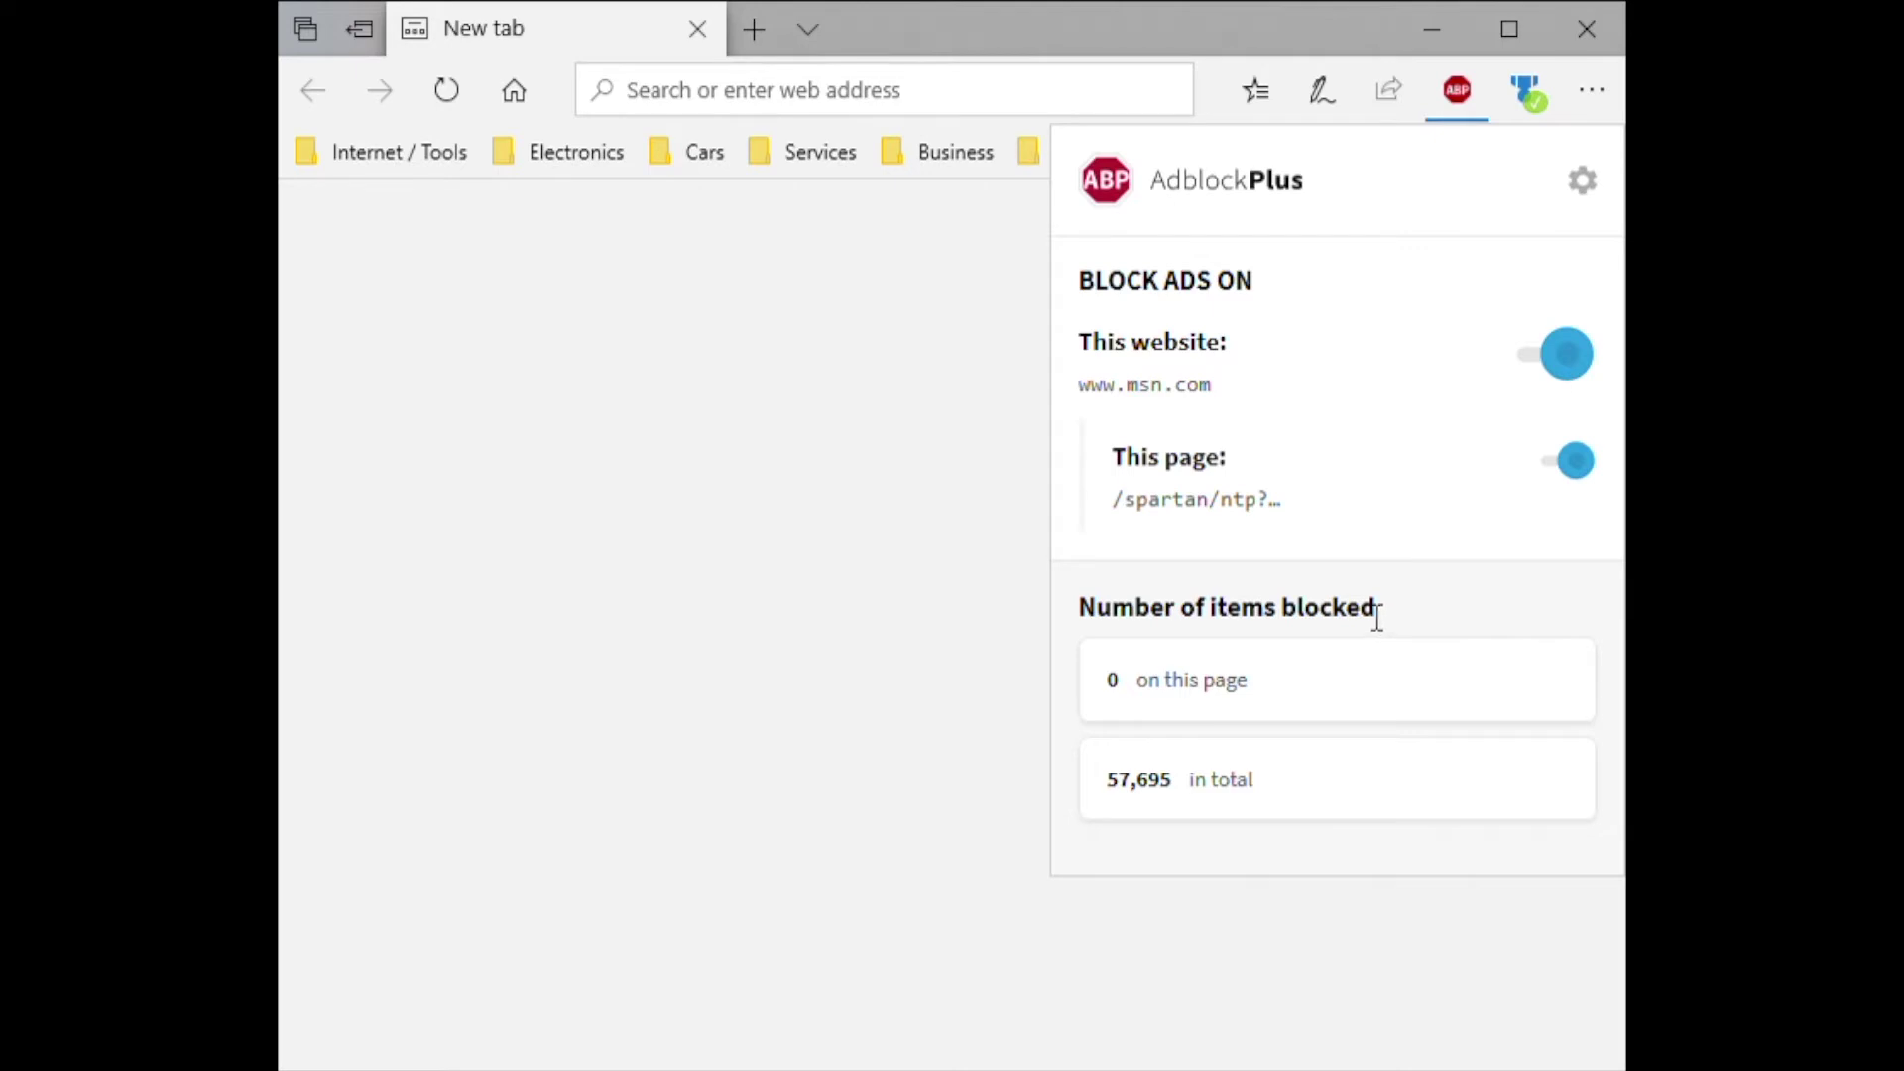
pyautogui.click(1579, 183)
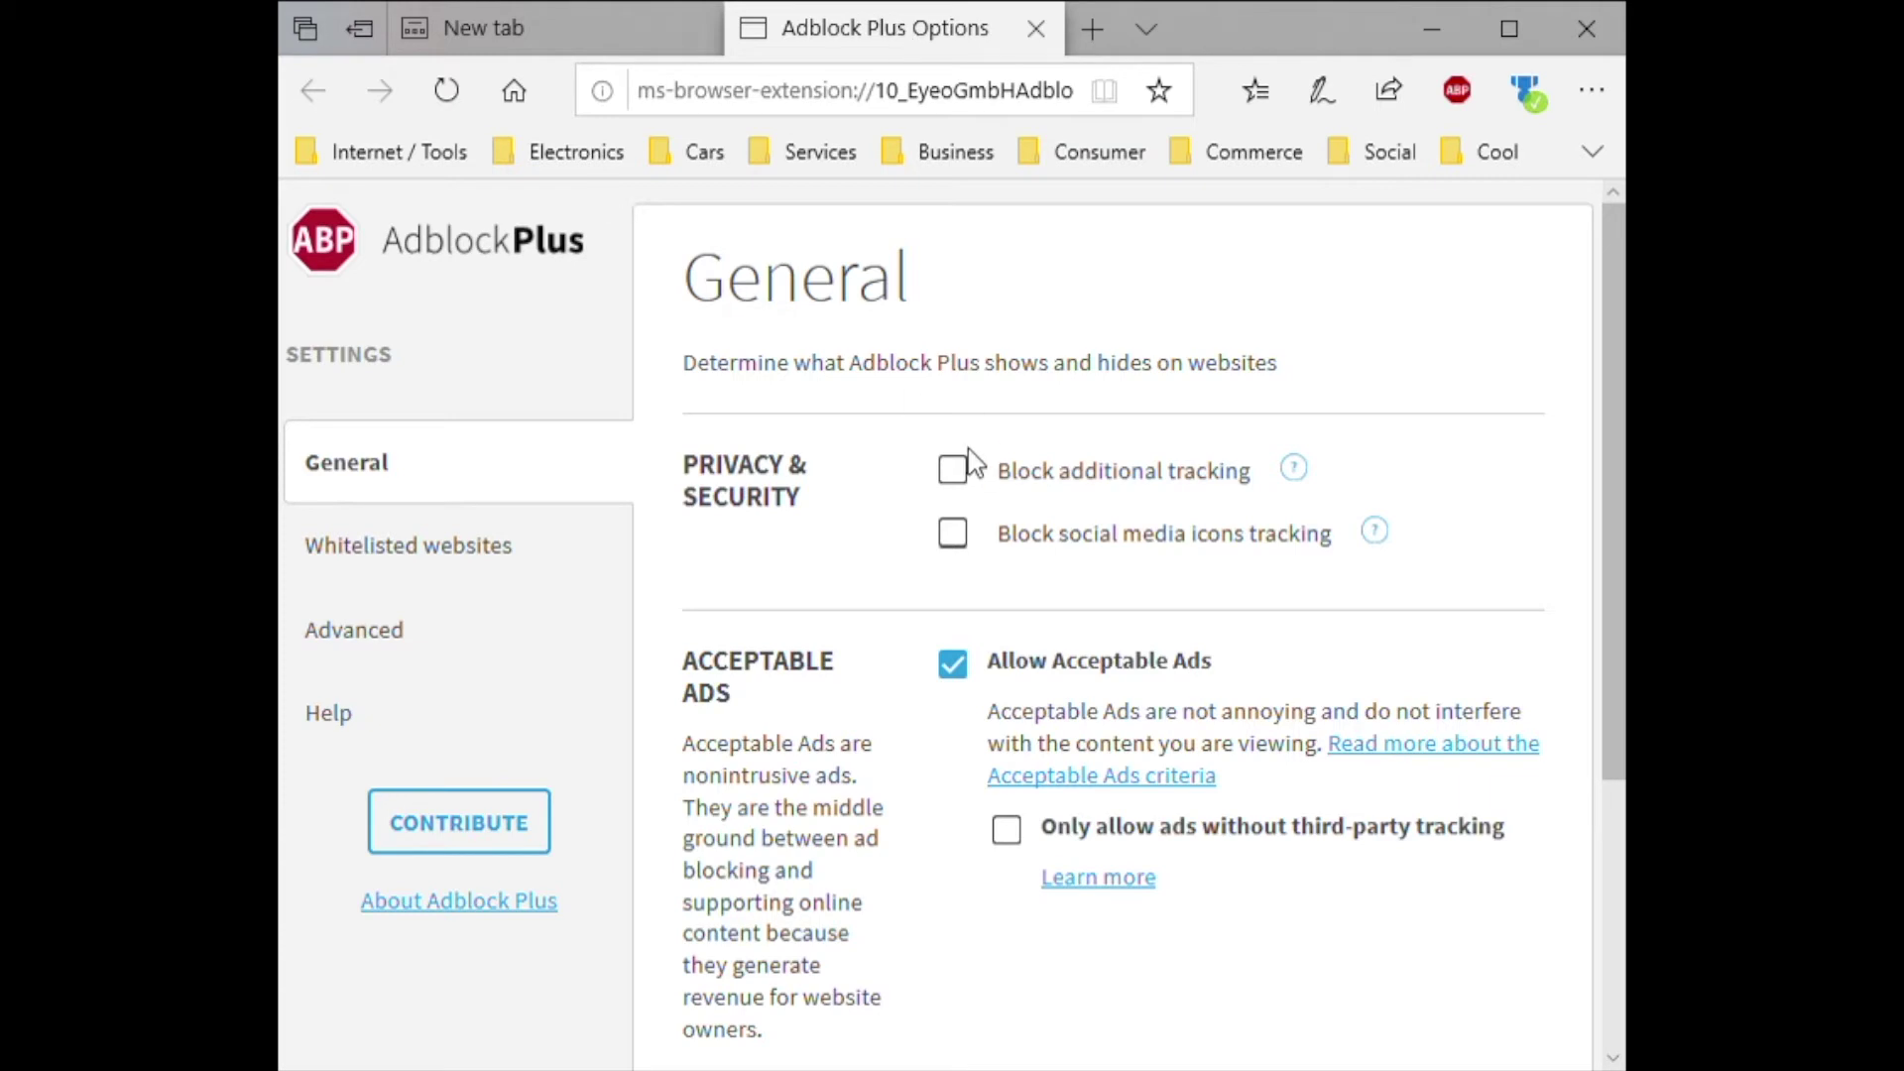
# - Enable Block additional tracking and Block social media icons tracking, dismissing the notice
pyautogui.click(957, 482)
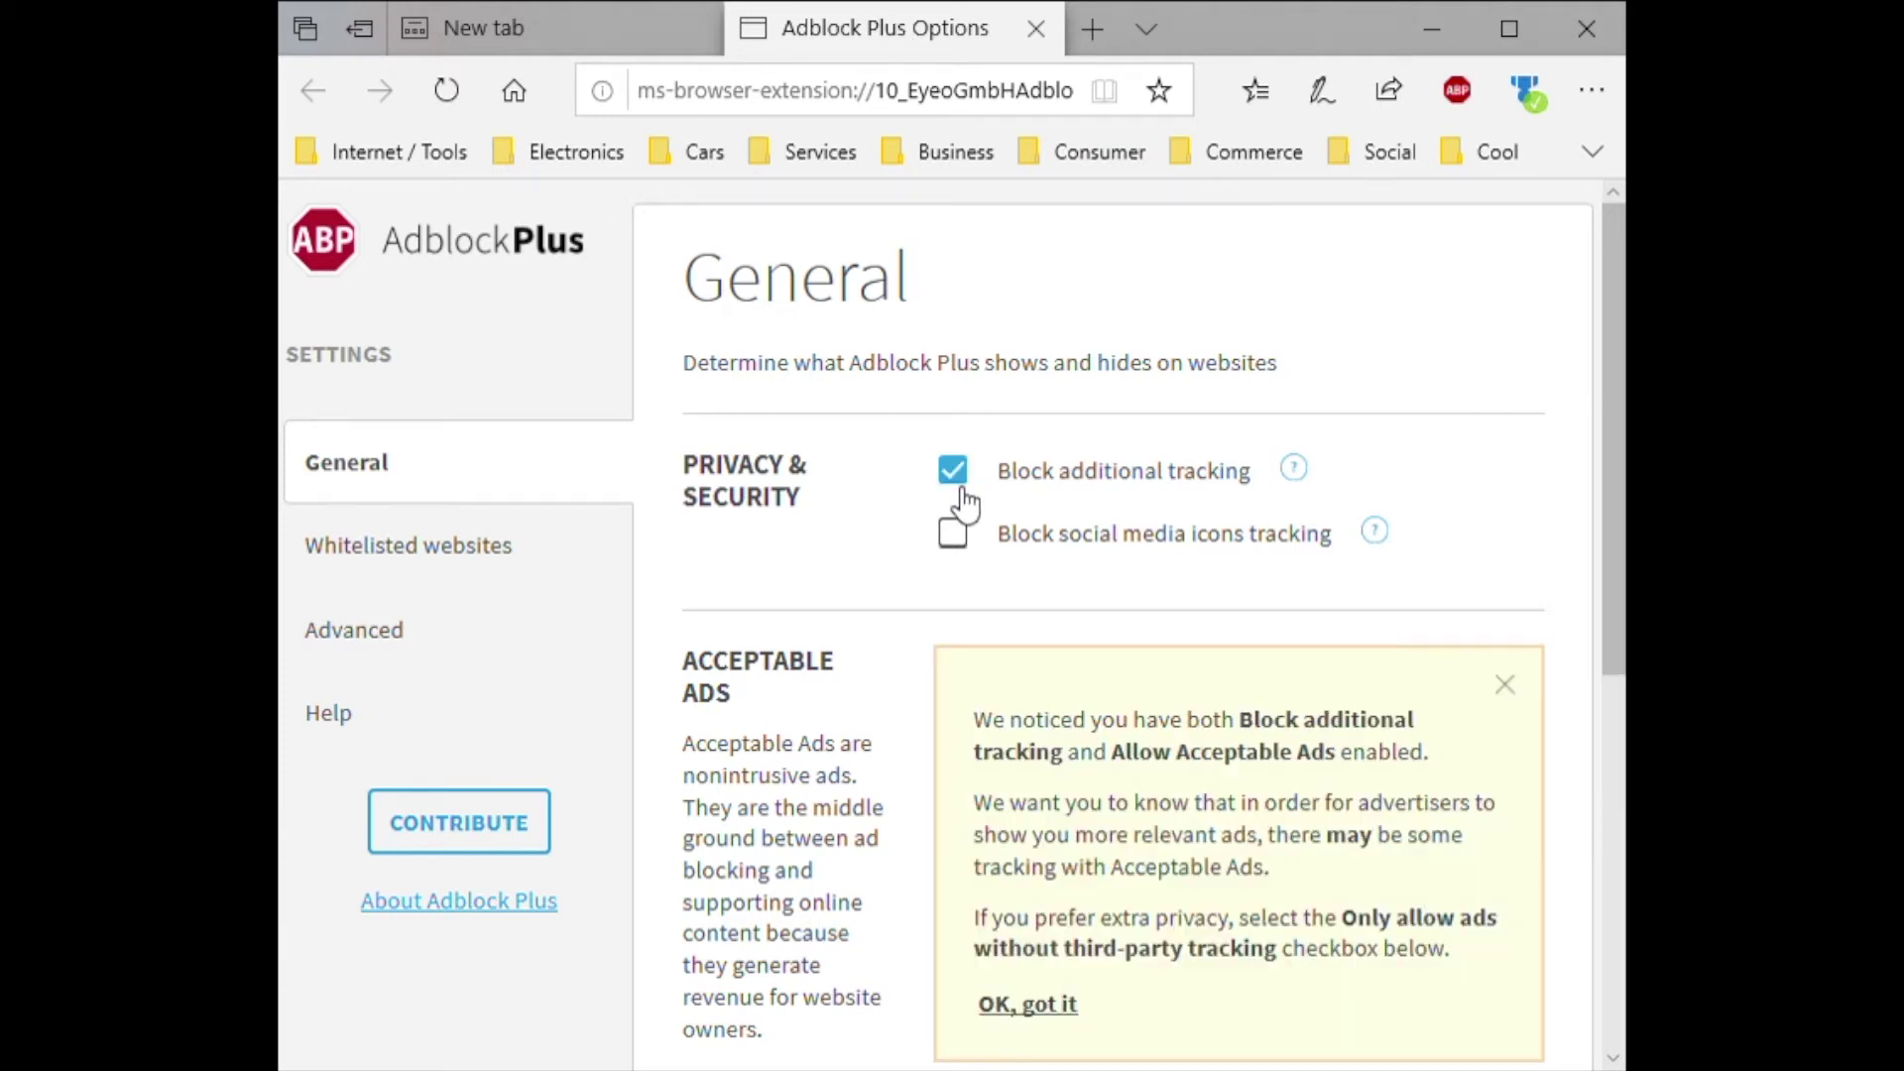
pyautogui.click(968, 530)
pyautogui.click(1504, 686)
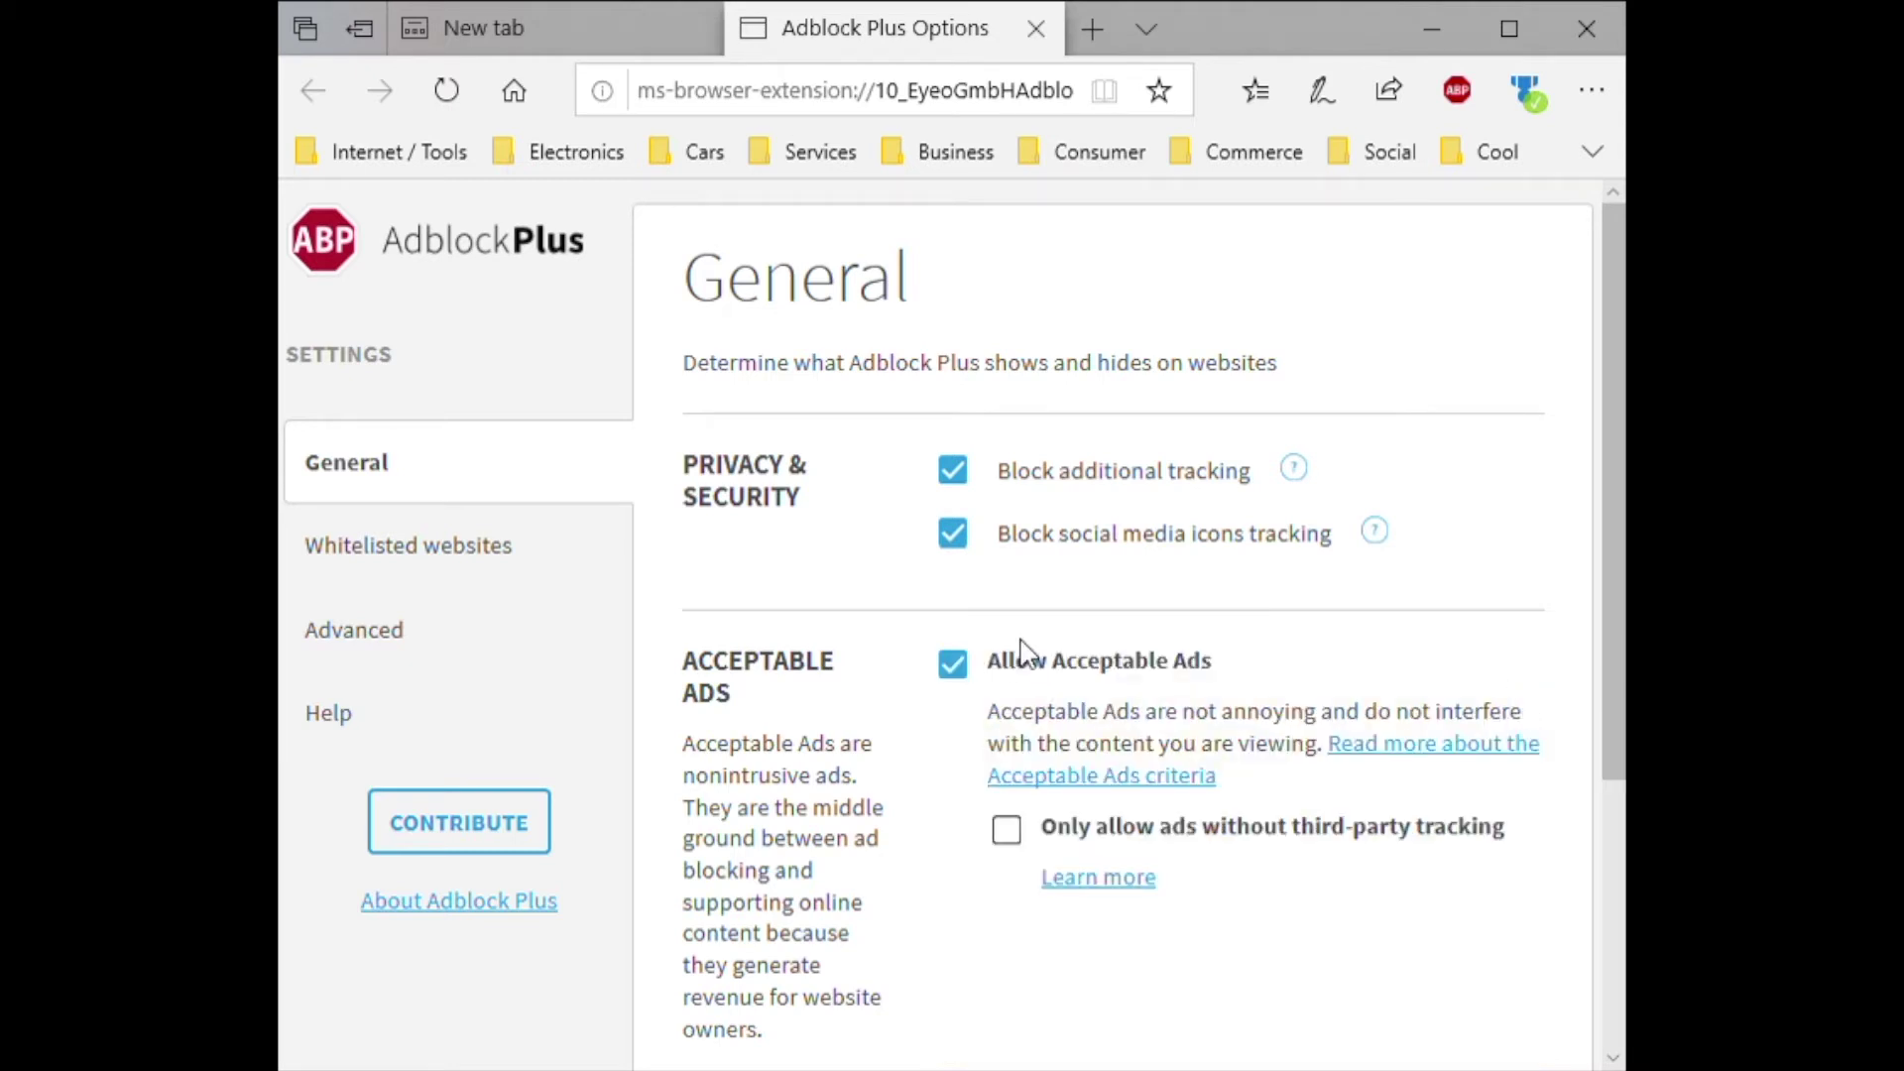
# - Turn off Allow Acceptable Ads and decline the follow-up survey with No, thanks
pyautogui.click(954, 666)
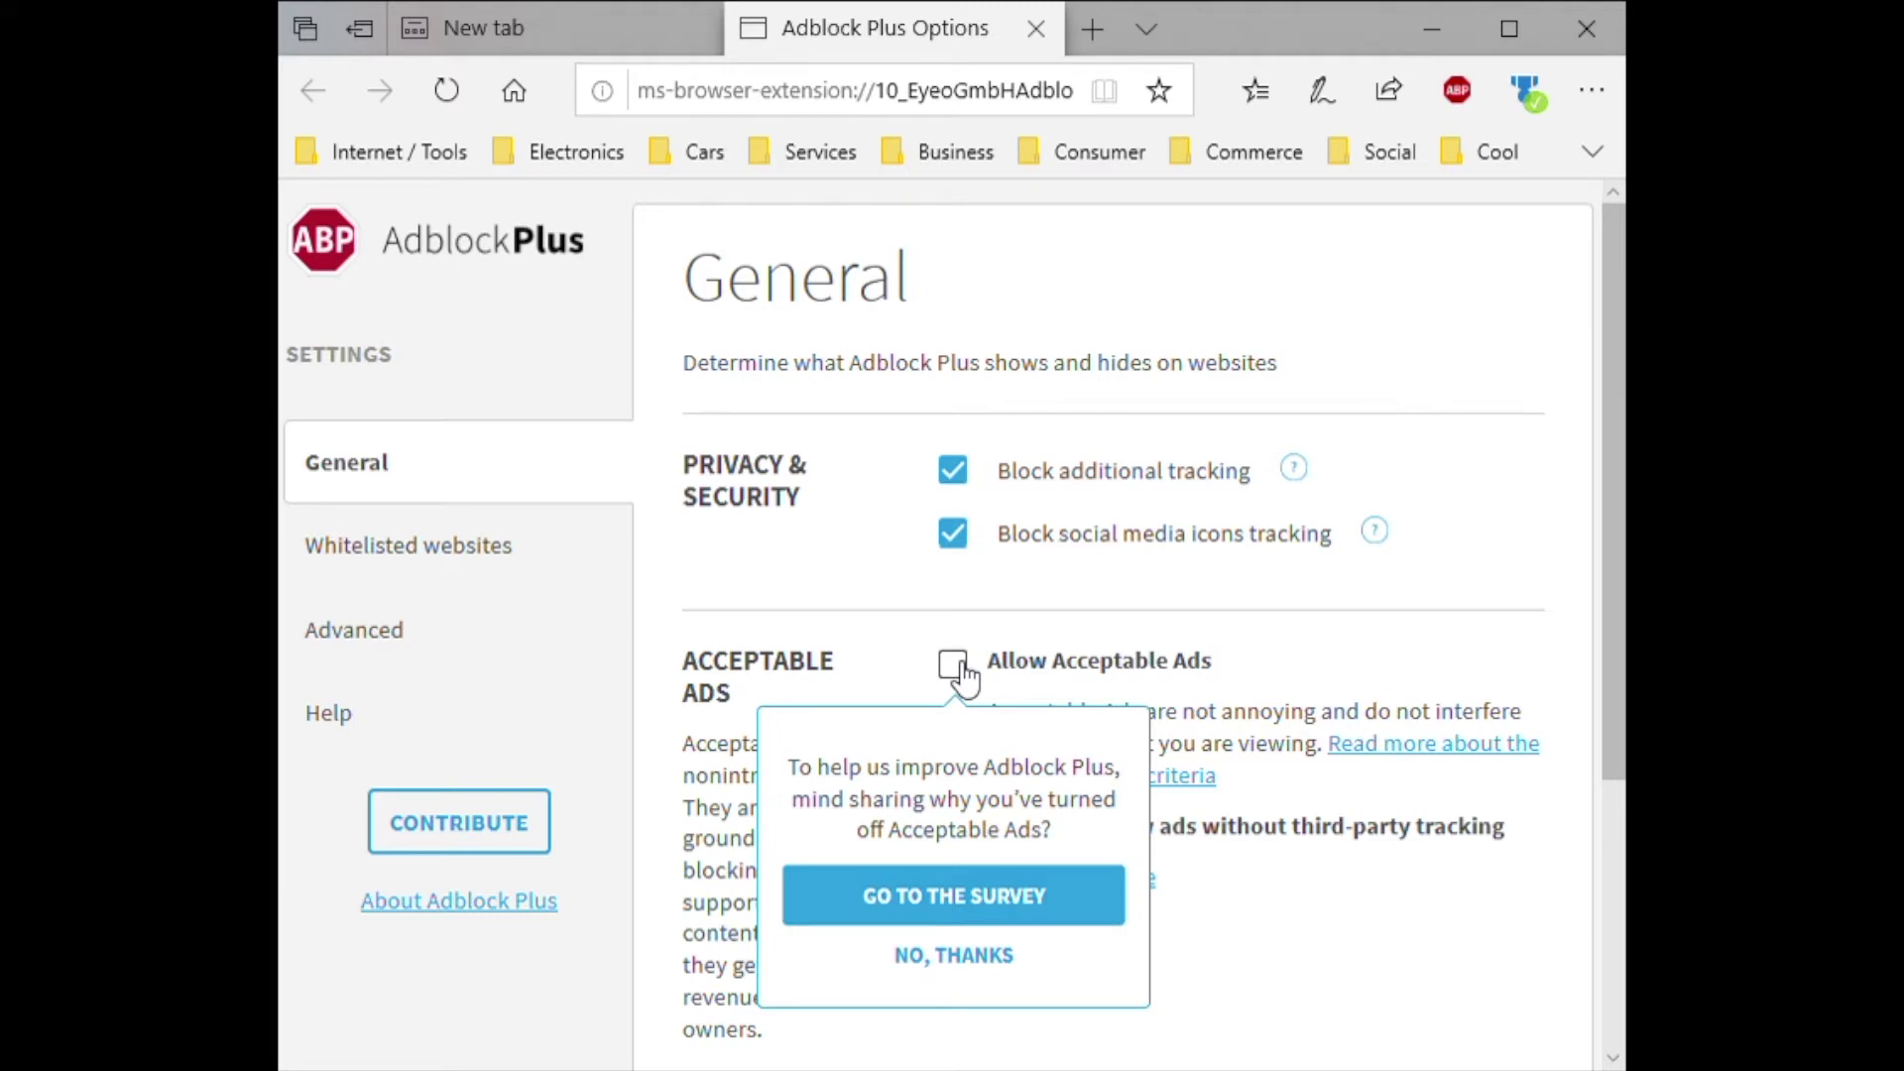
pyautogui.click(984, 954)
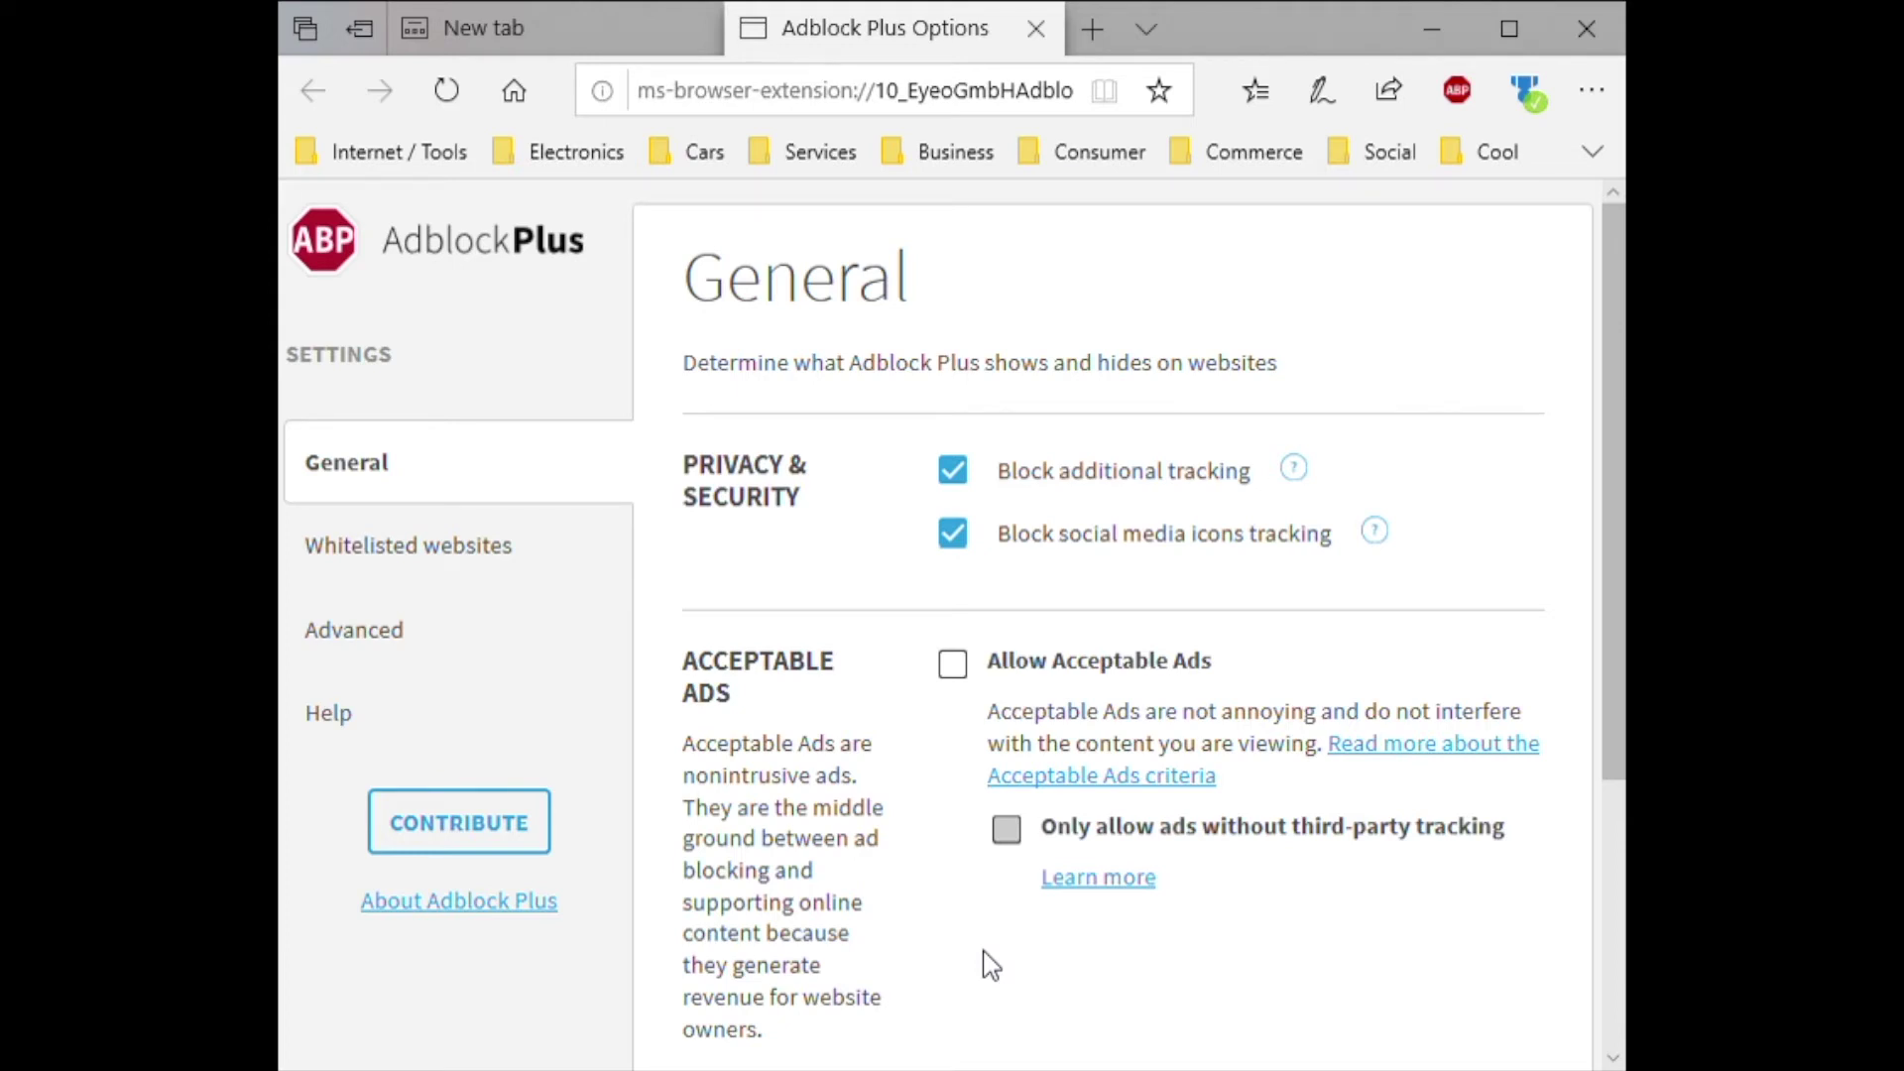
pyautogui.scroll(-4, 815, 705)
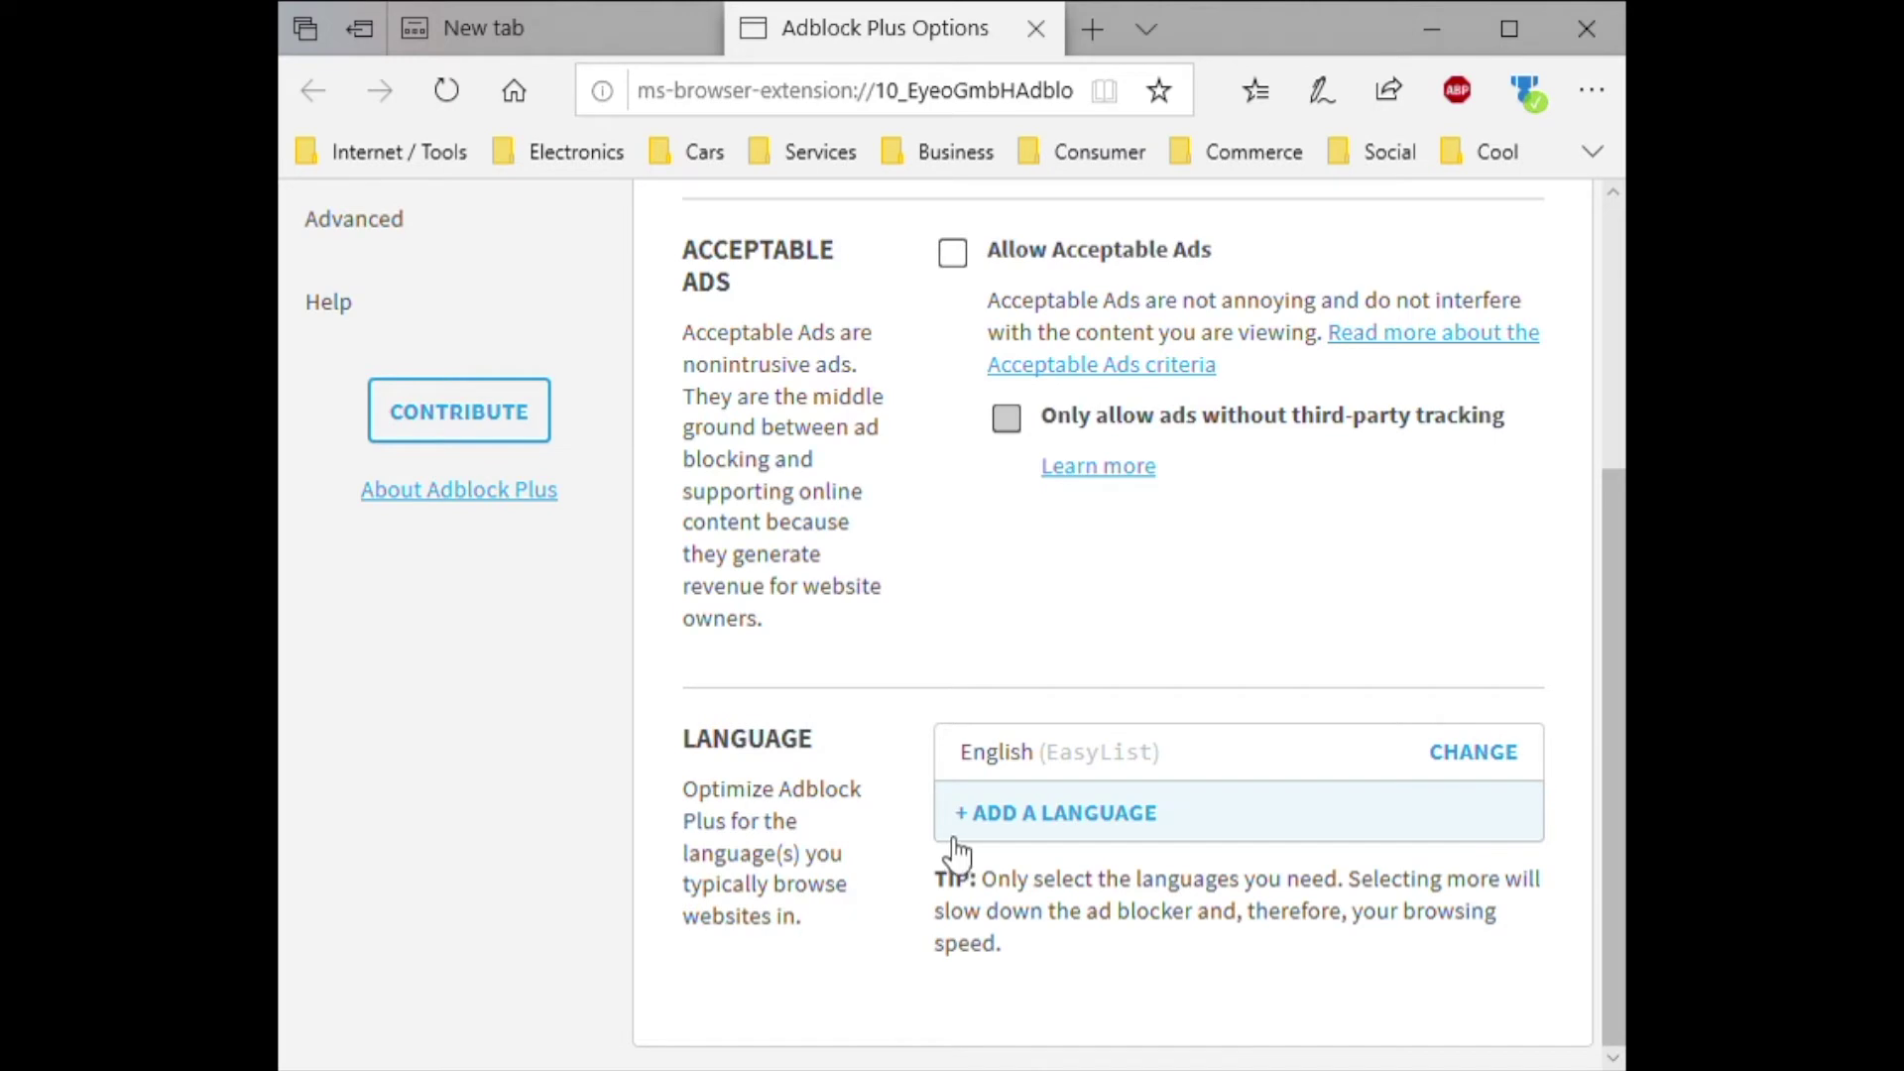
pyautogui.scroll(4, 904, 931)
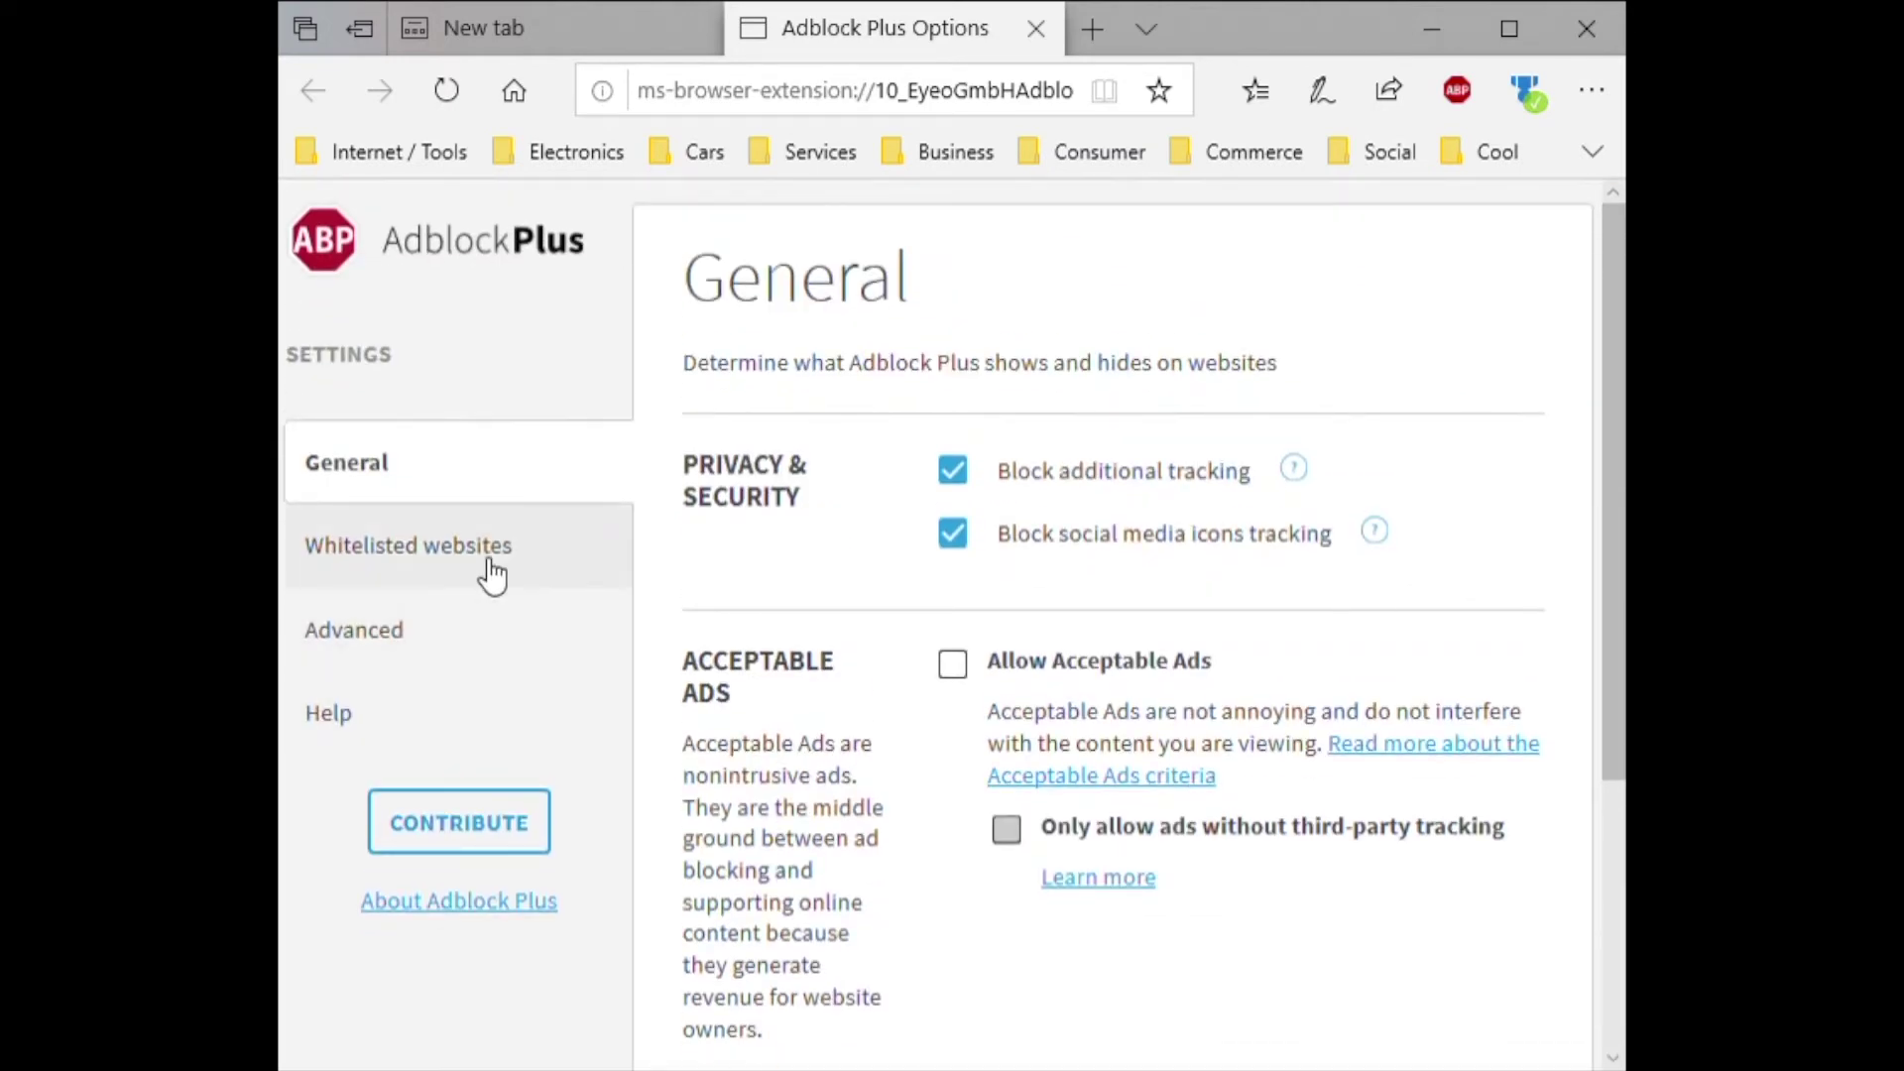
# - Review the Advanced and Help pages of Adblock Plus, then close the Options tab
pyautogui.click(472, 660)
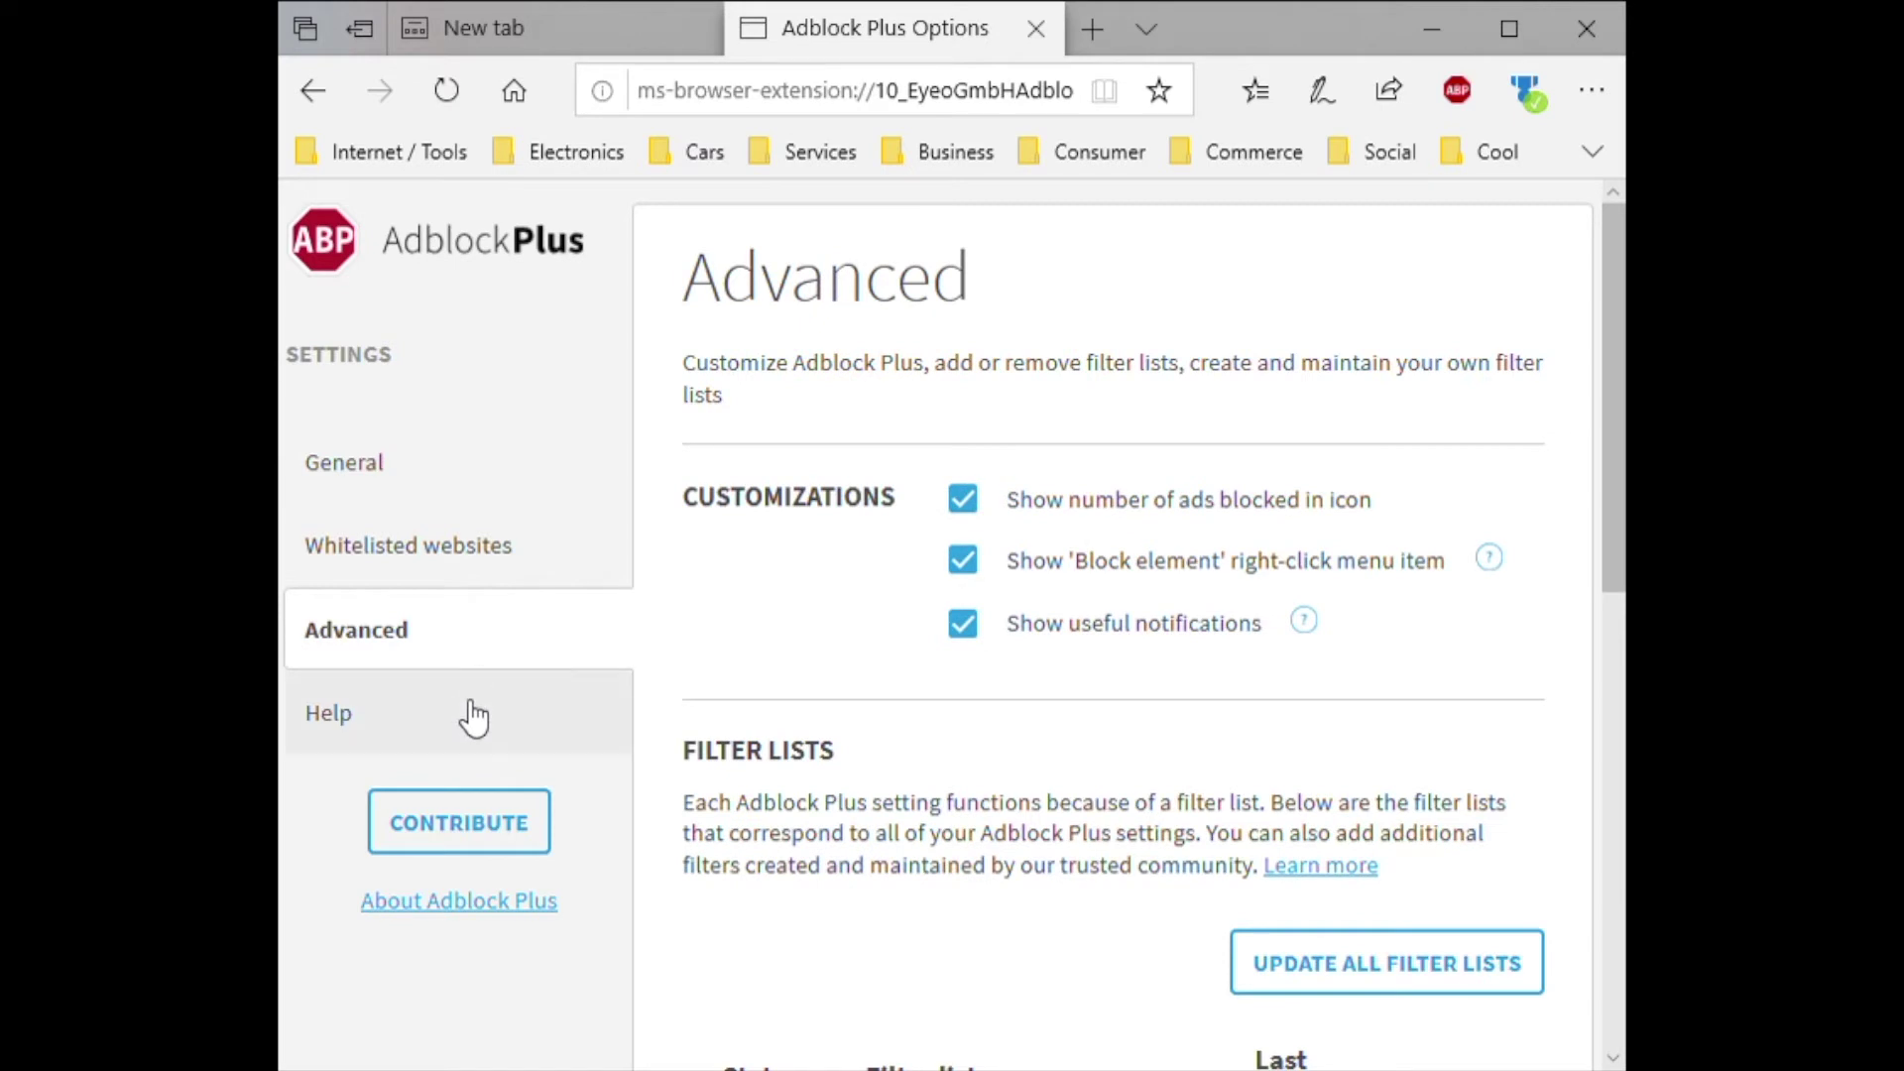
pyautogui.click(472, 716)
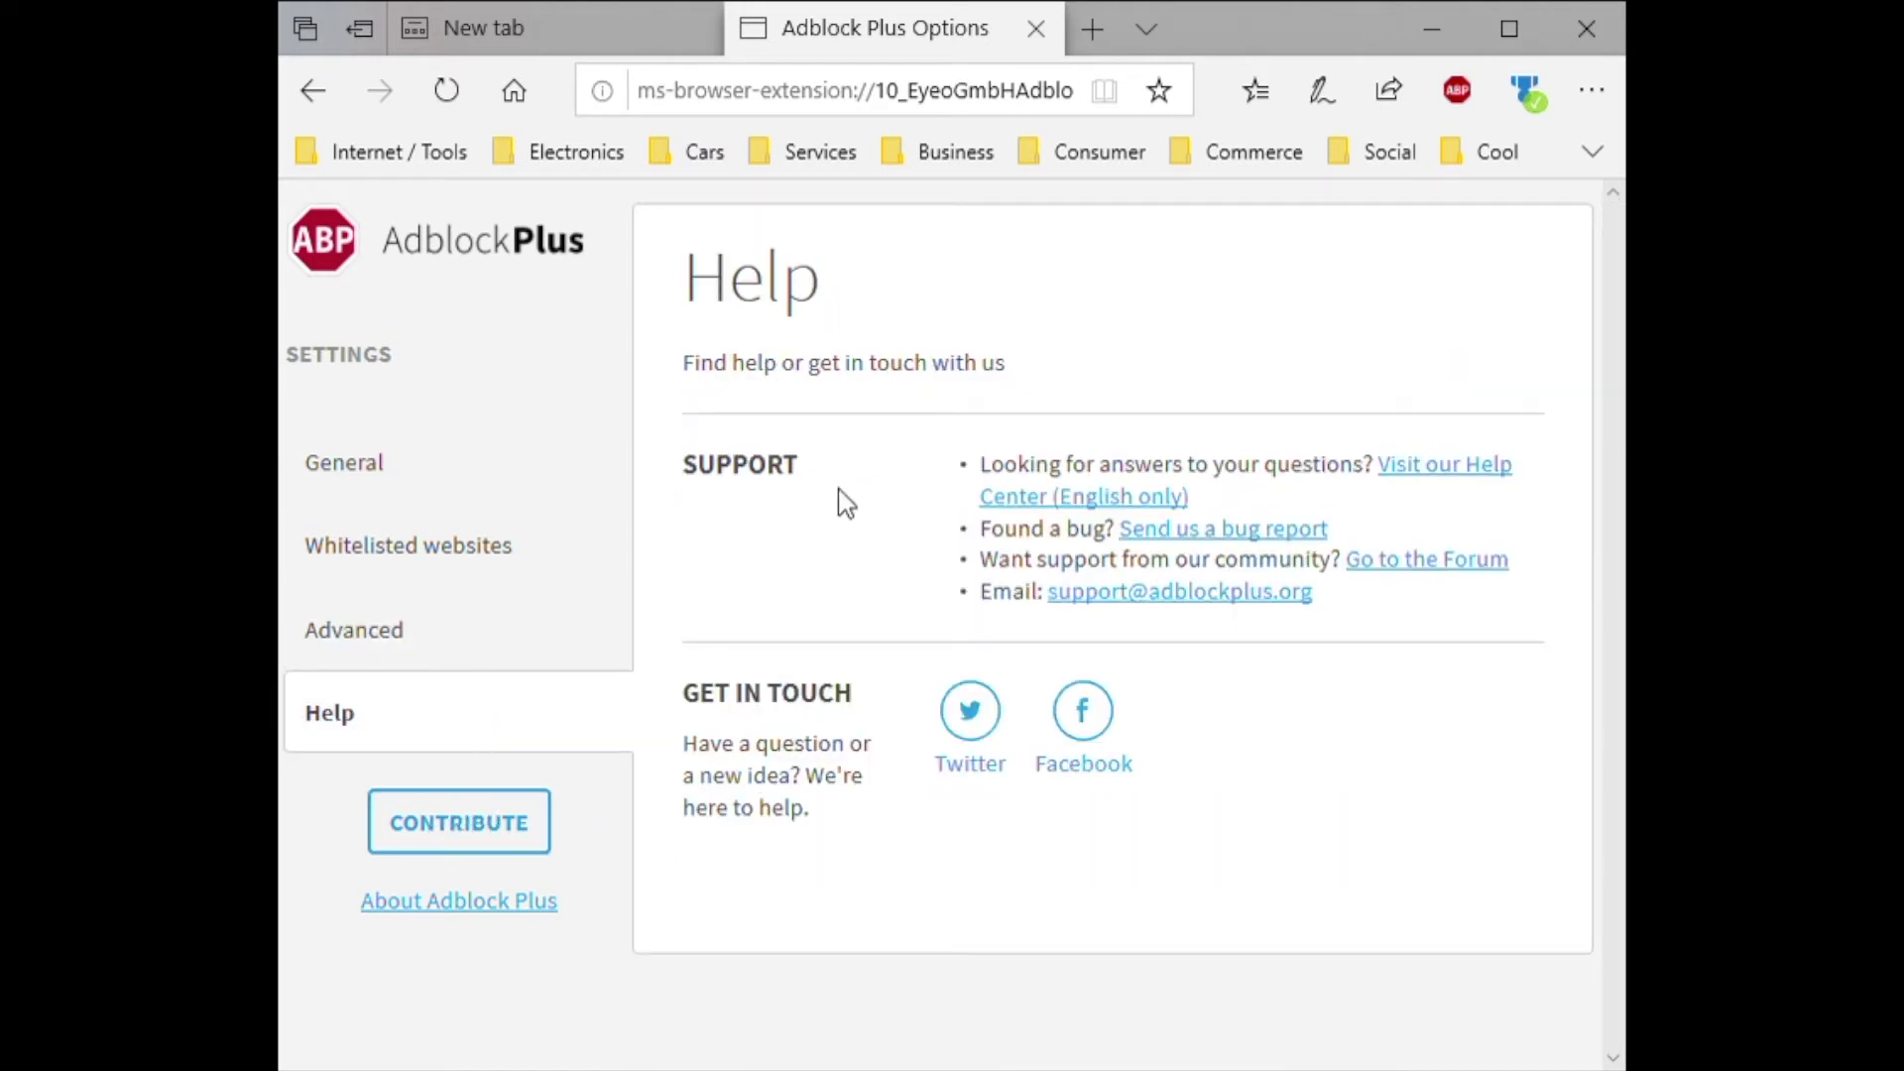
pyautogui.click(1036, 28)
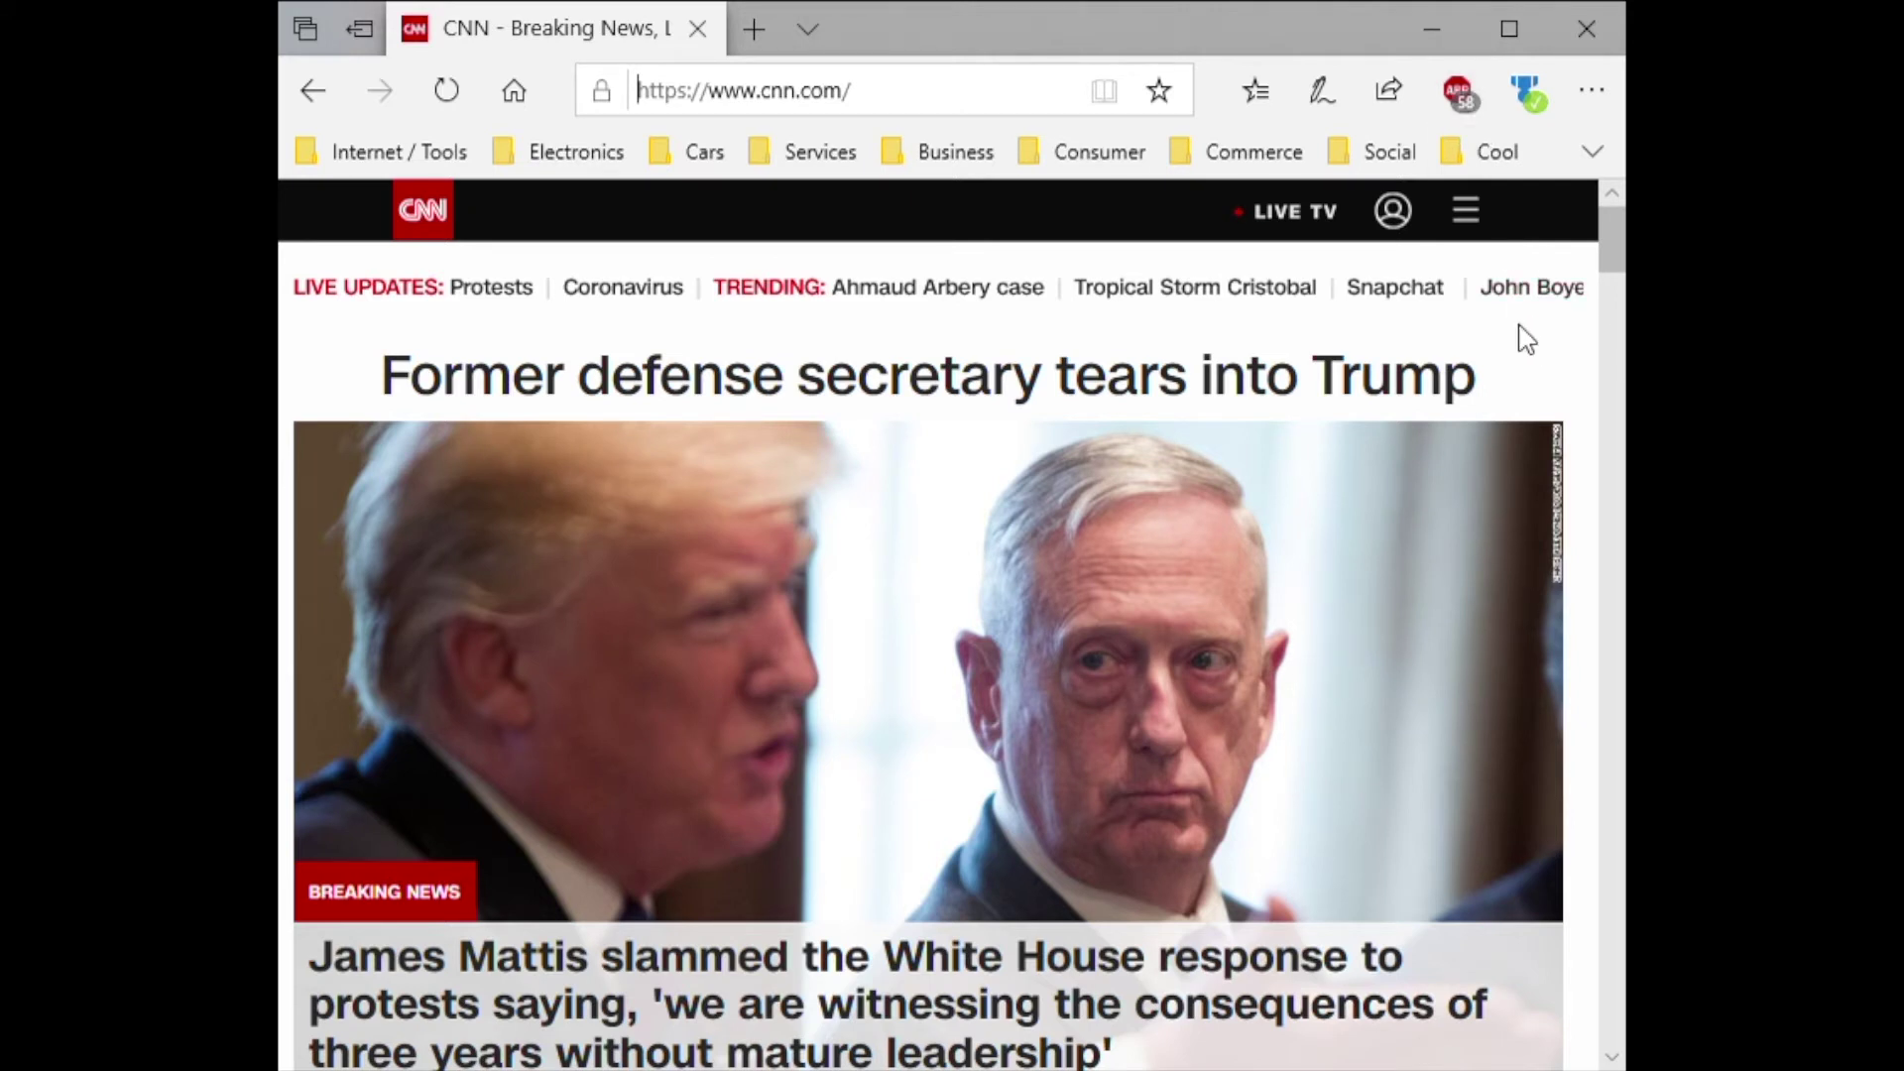
# - Browse the CNN homepage and open the headline about Obama urging young black people
pyautogui.scroll(-15, 1199, 744)
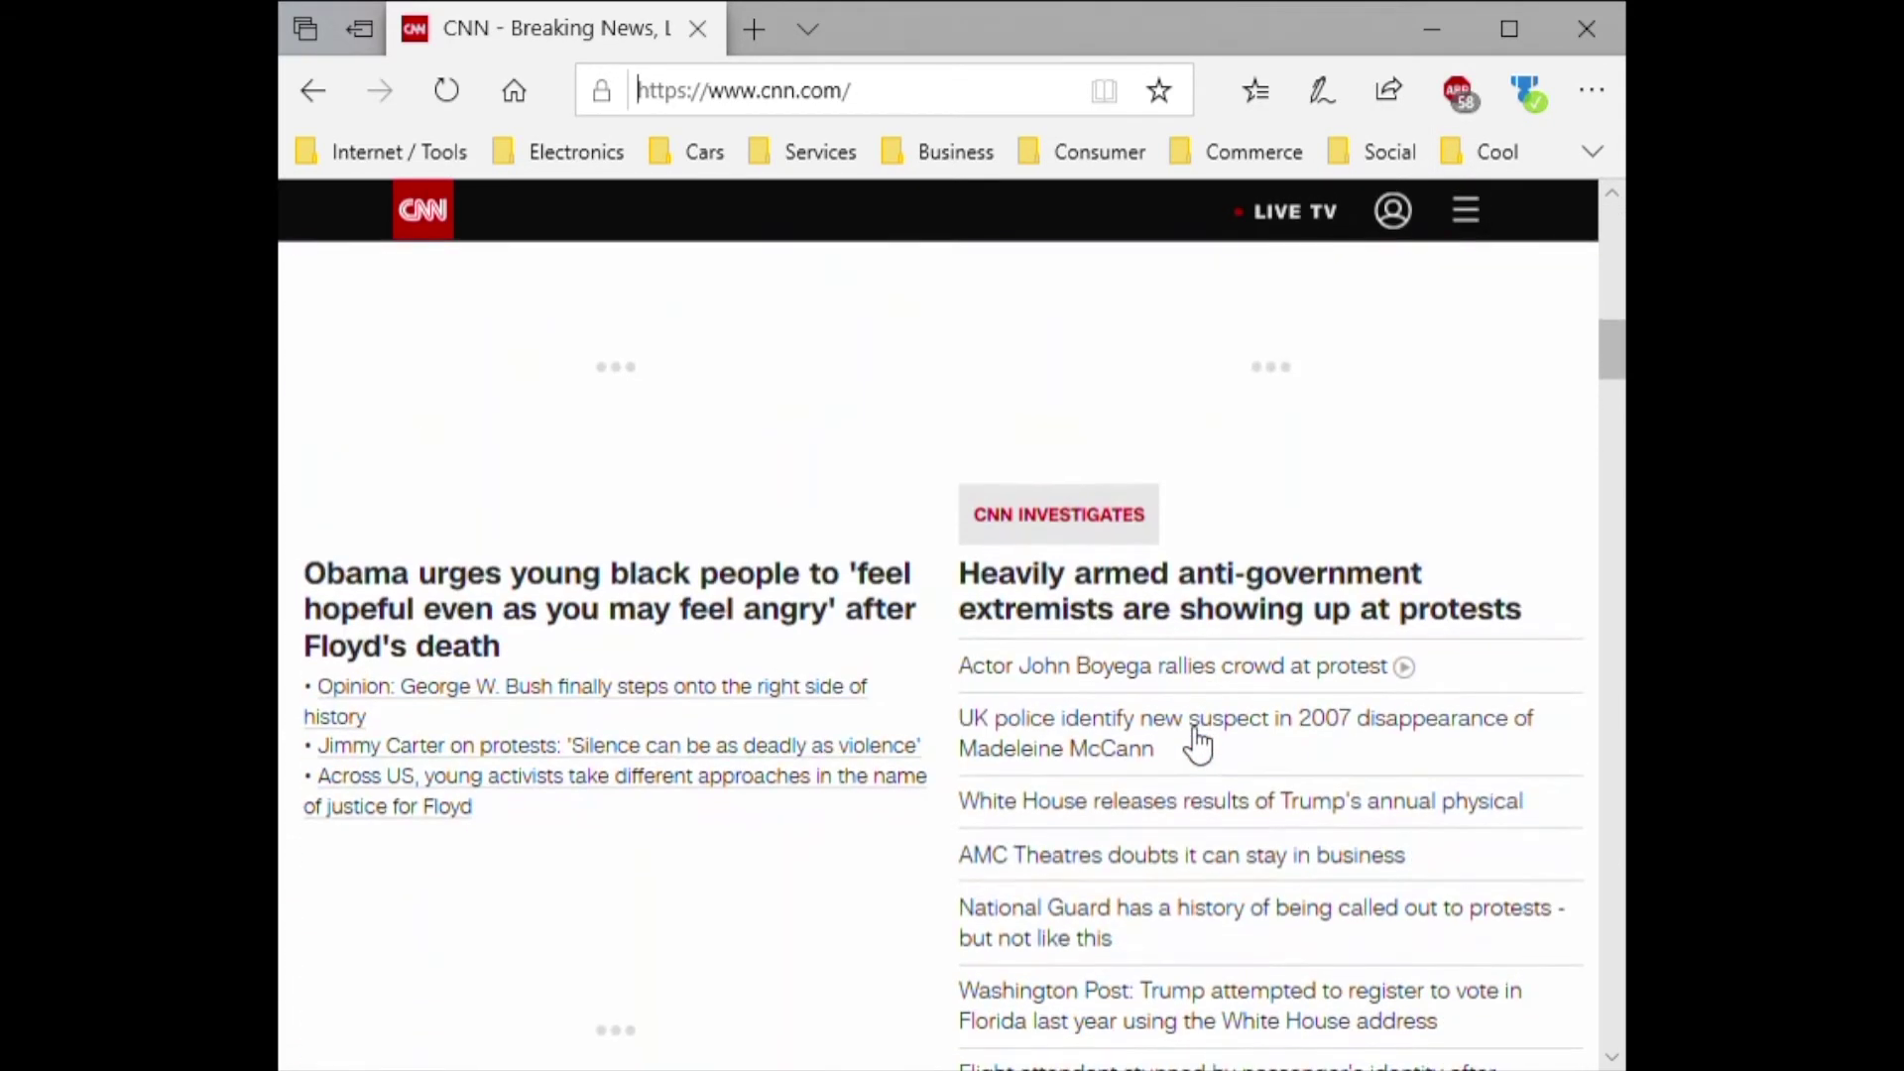
pyautogui.scroll(-3, 1198, 744)
pyautogui.scroll(-1, 1198, 744)
pyautogui.scroll(8, 1198, 744)
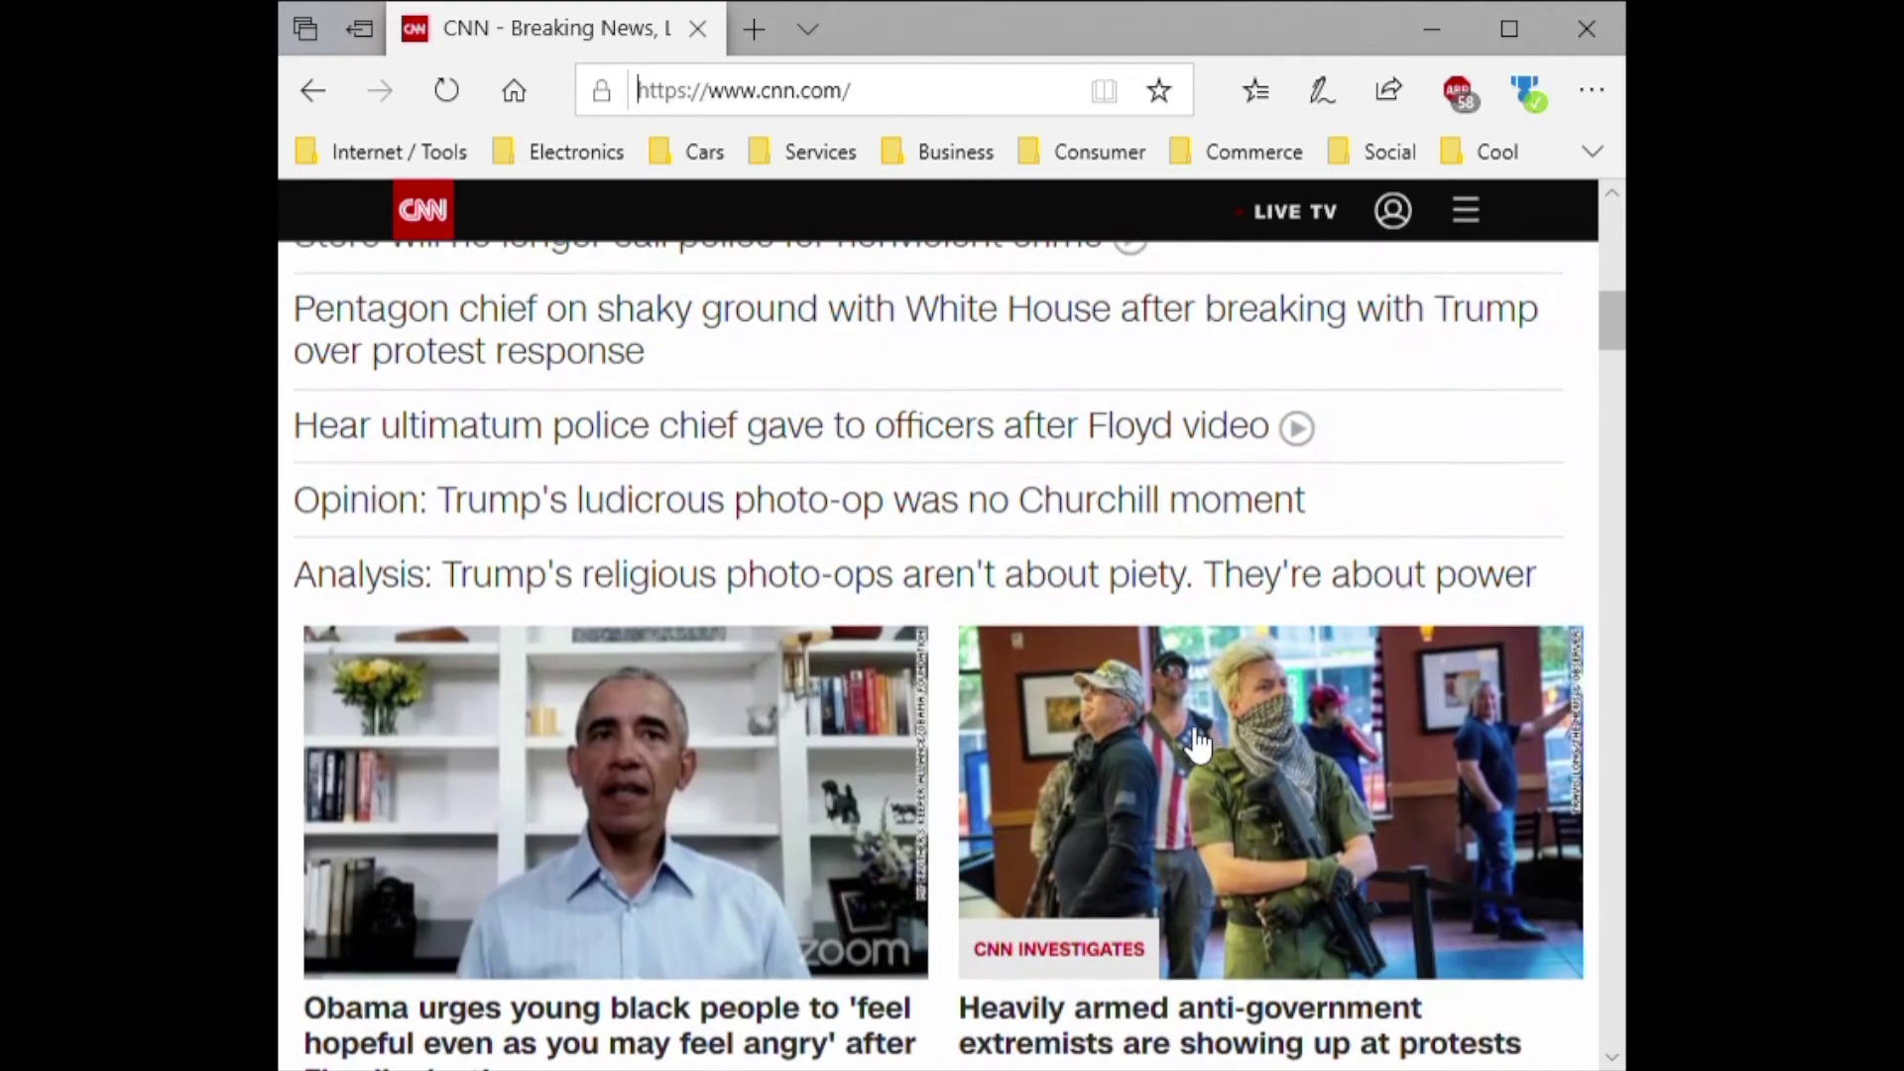
pyautogui.scroll(-2, 1267, 842)
pyautogui.scroll(-8, 1300, 995)
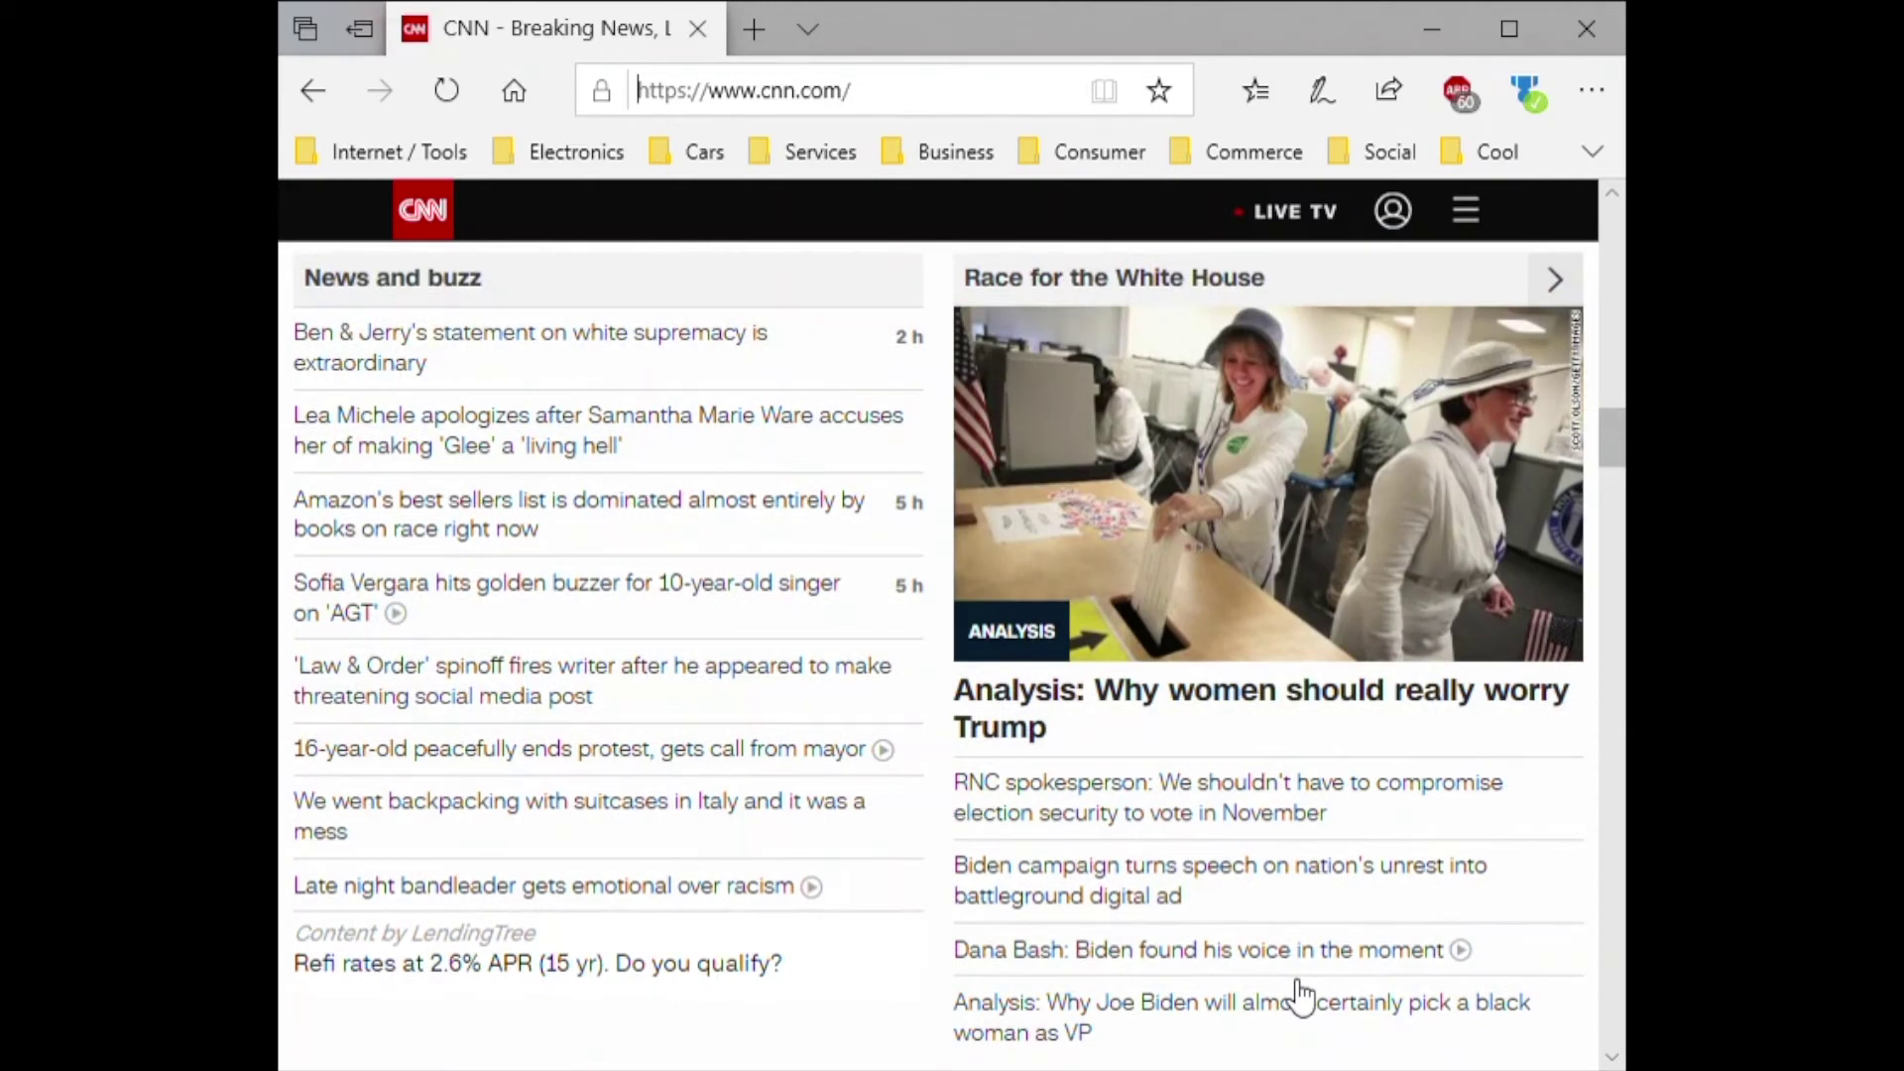
pyautogui.scroll(-15, 1300, 994)
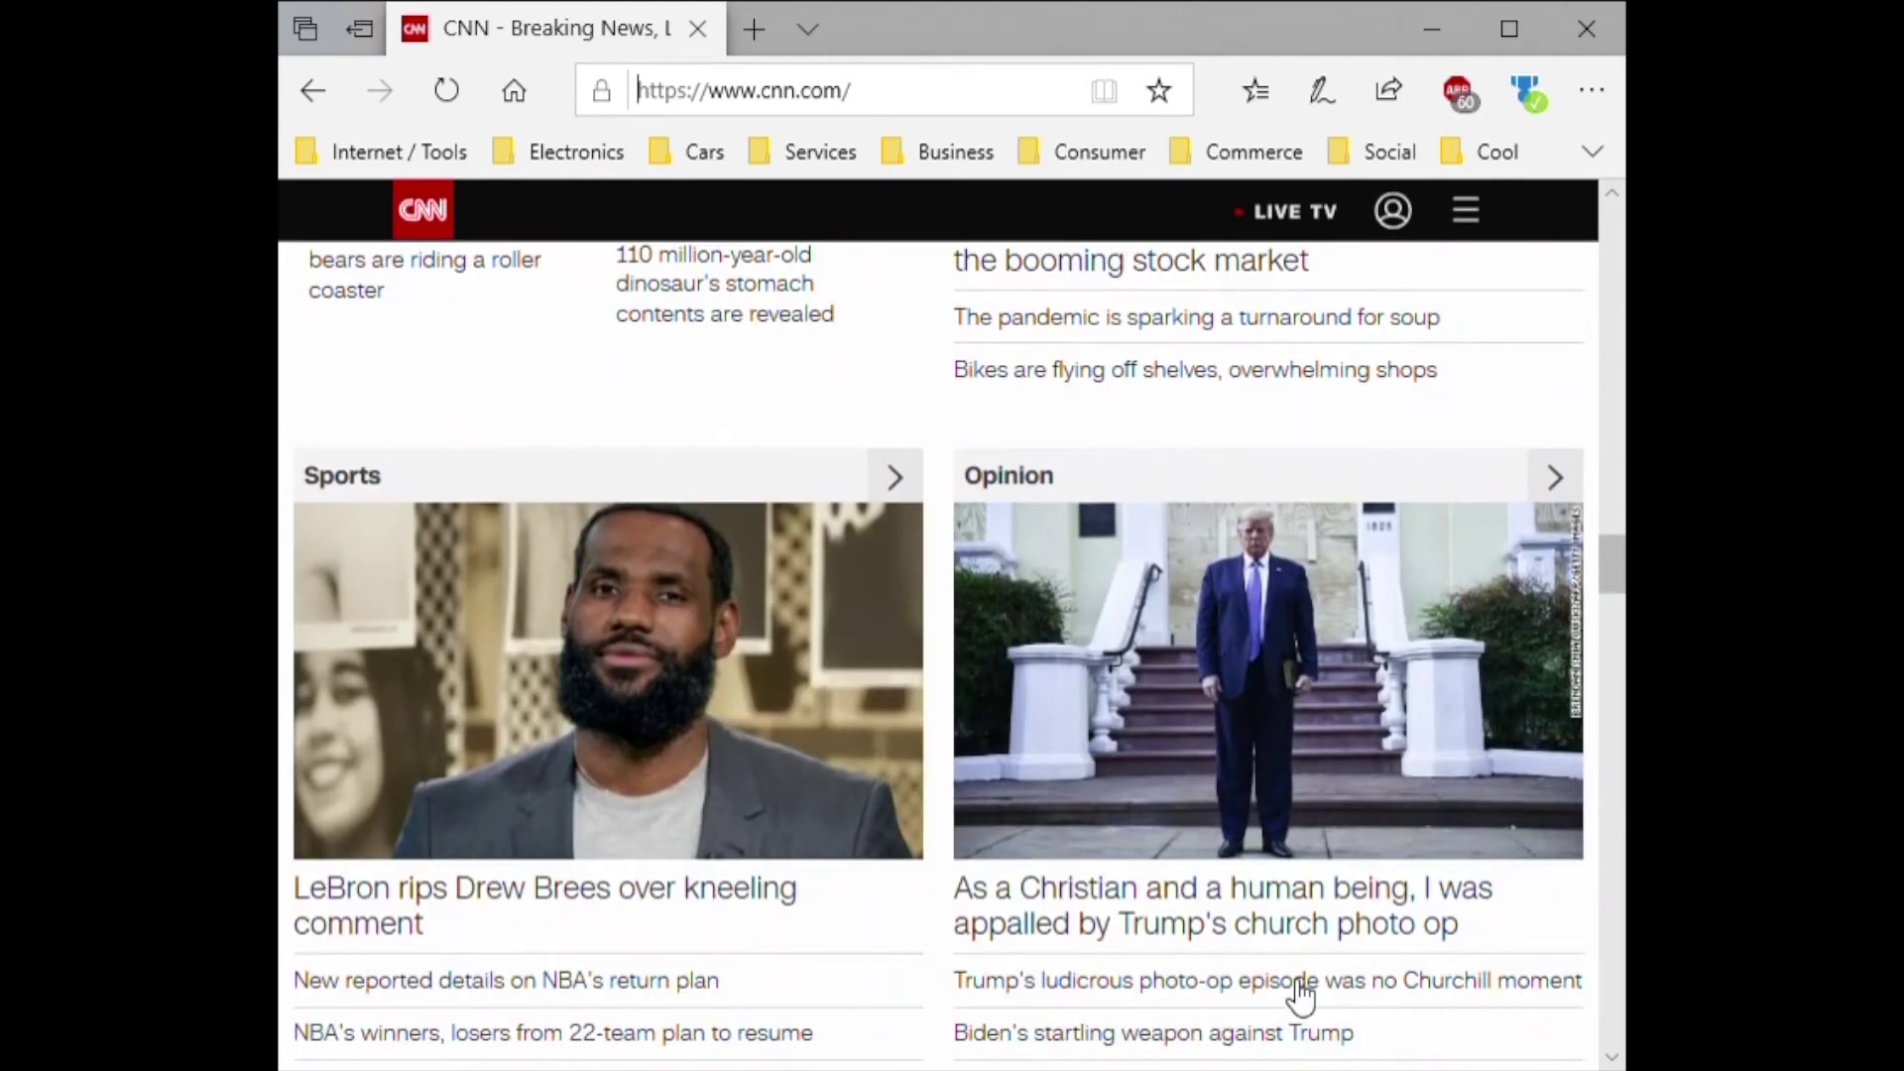
pyautogui.scroll(-2, 1300, 995)
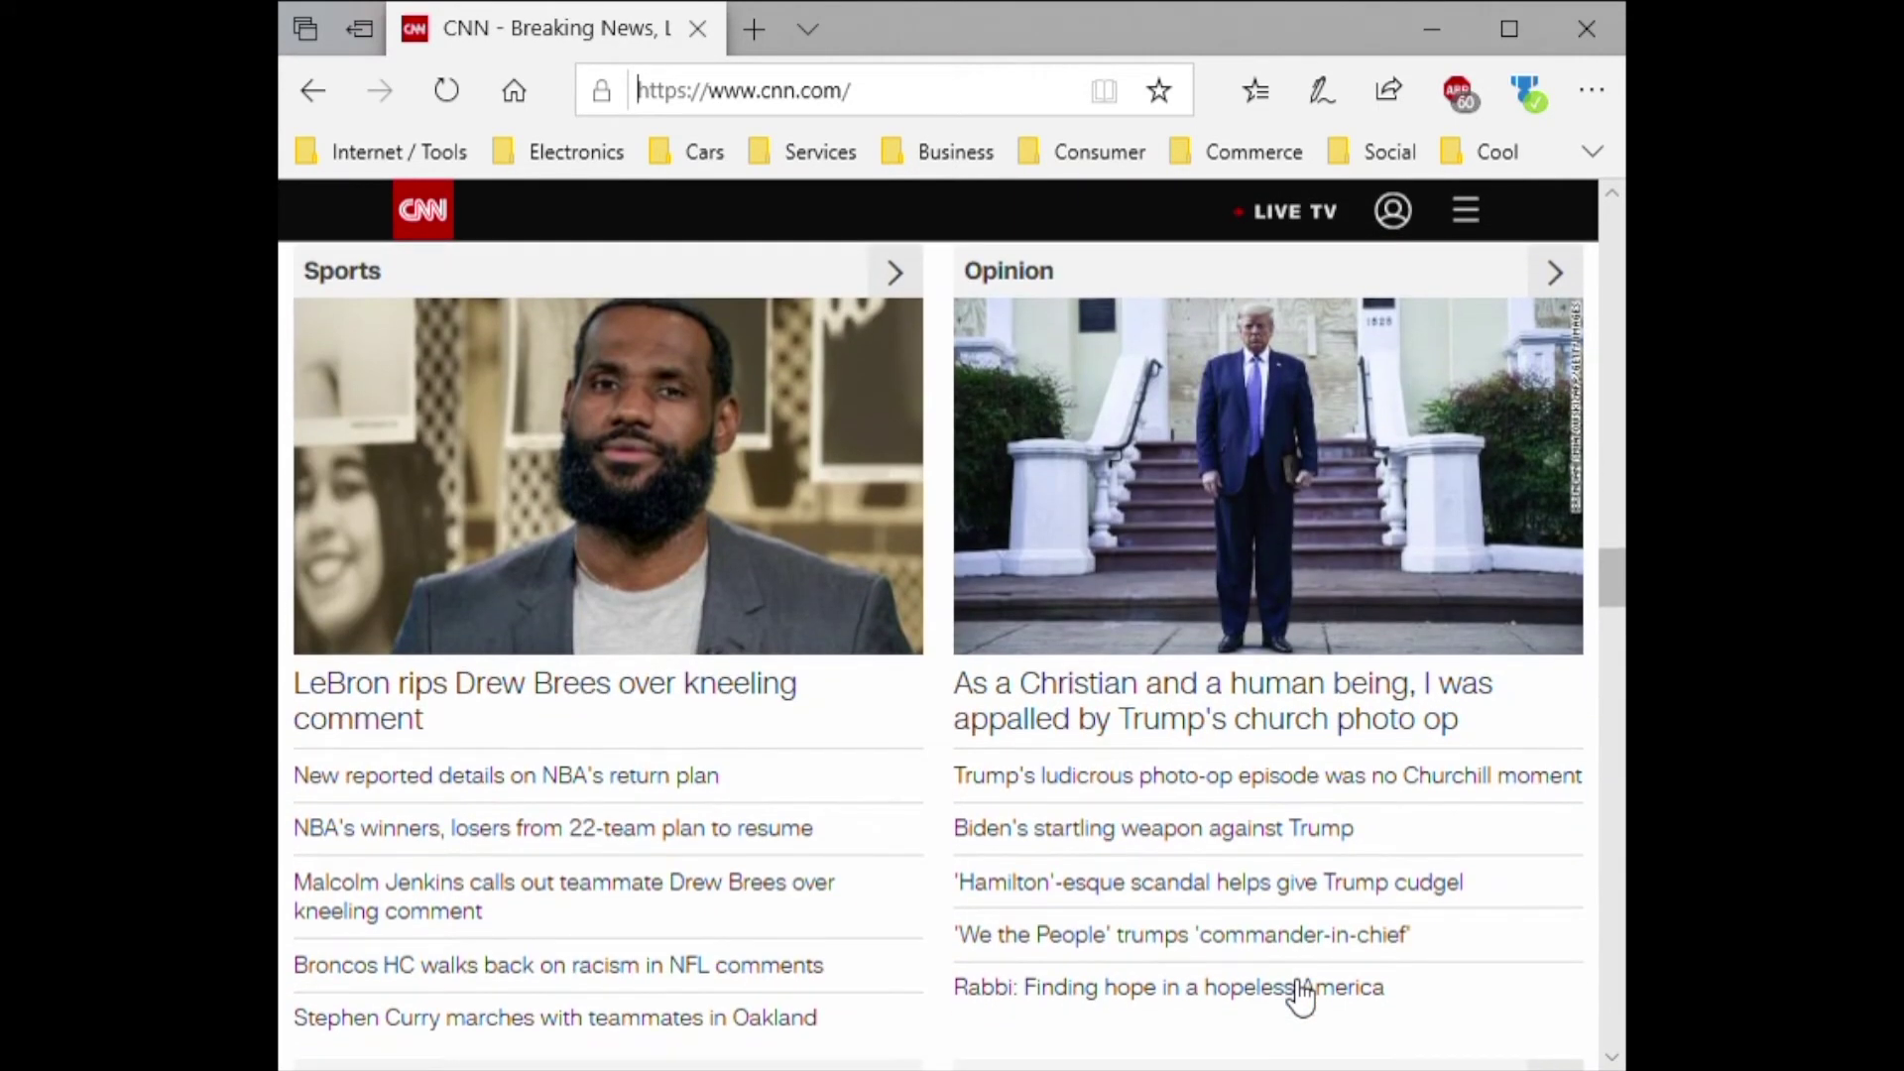
pyautogui.scroll(-12, 1300, 995)
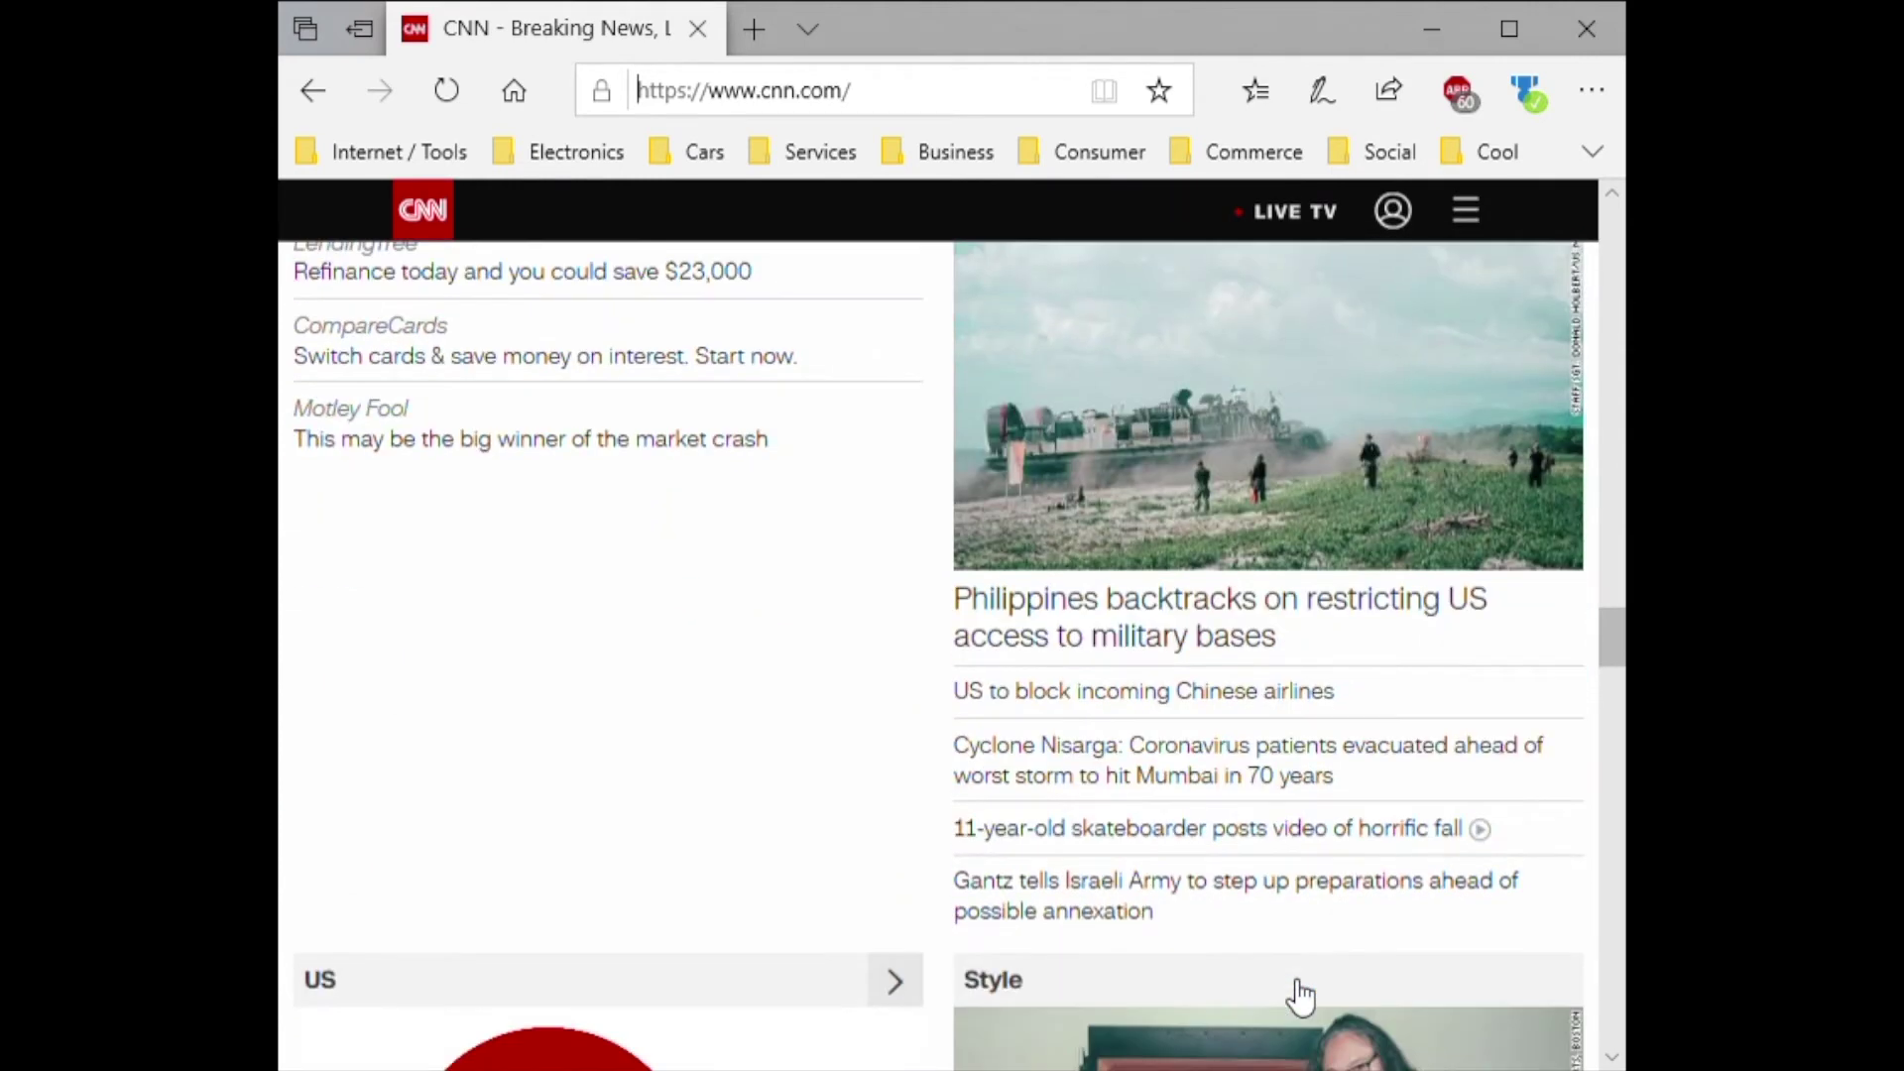
pyautogui.scroll(-2, 1300, 995)
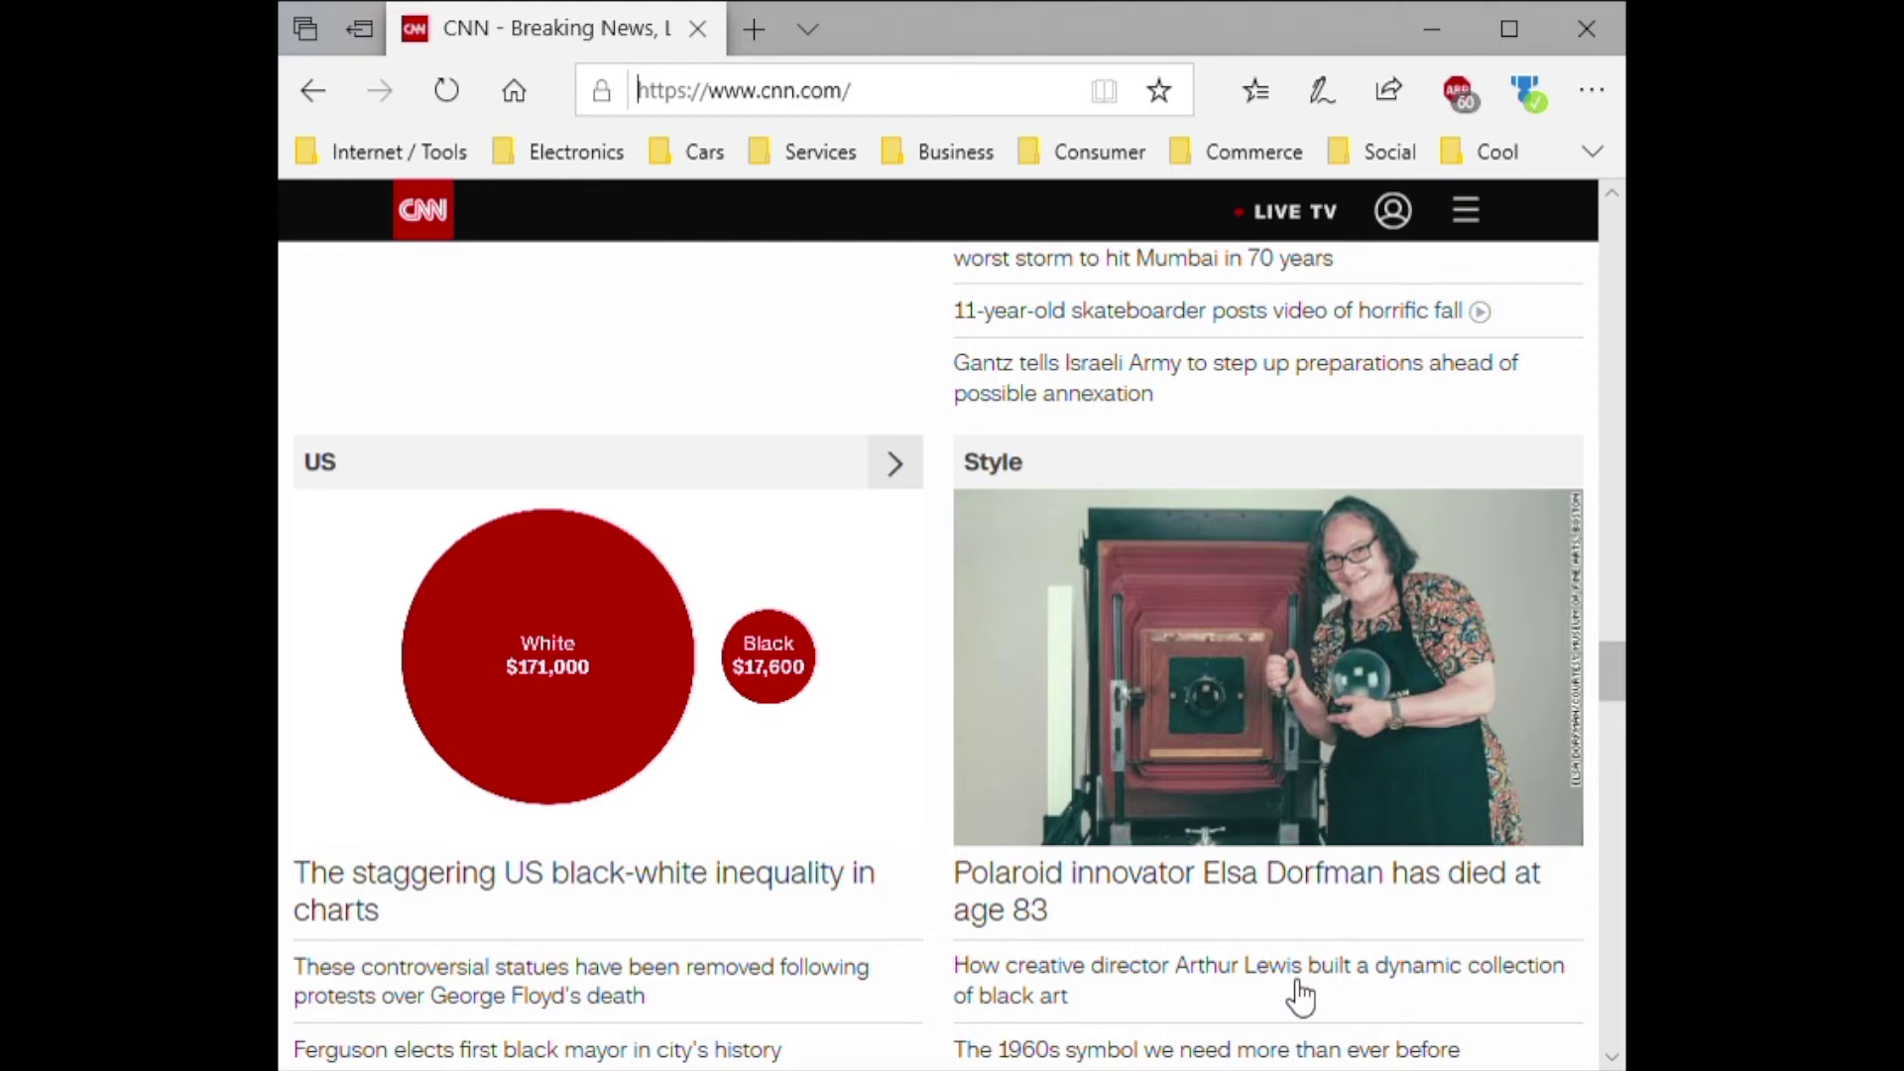
pyautogui.scroll(15, 1302, 997)
pyautogui.scroll(10, 1301, 996)
pyautogui.scroll(-5, 1301, 997)
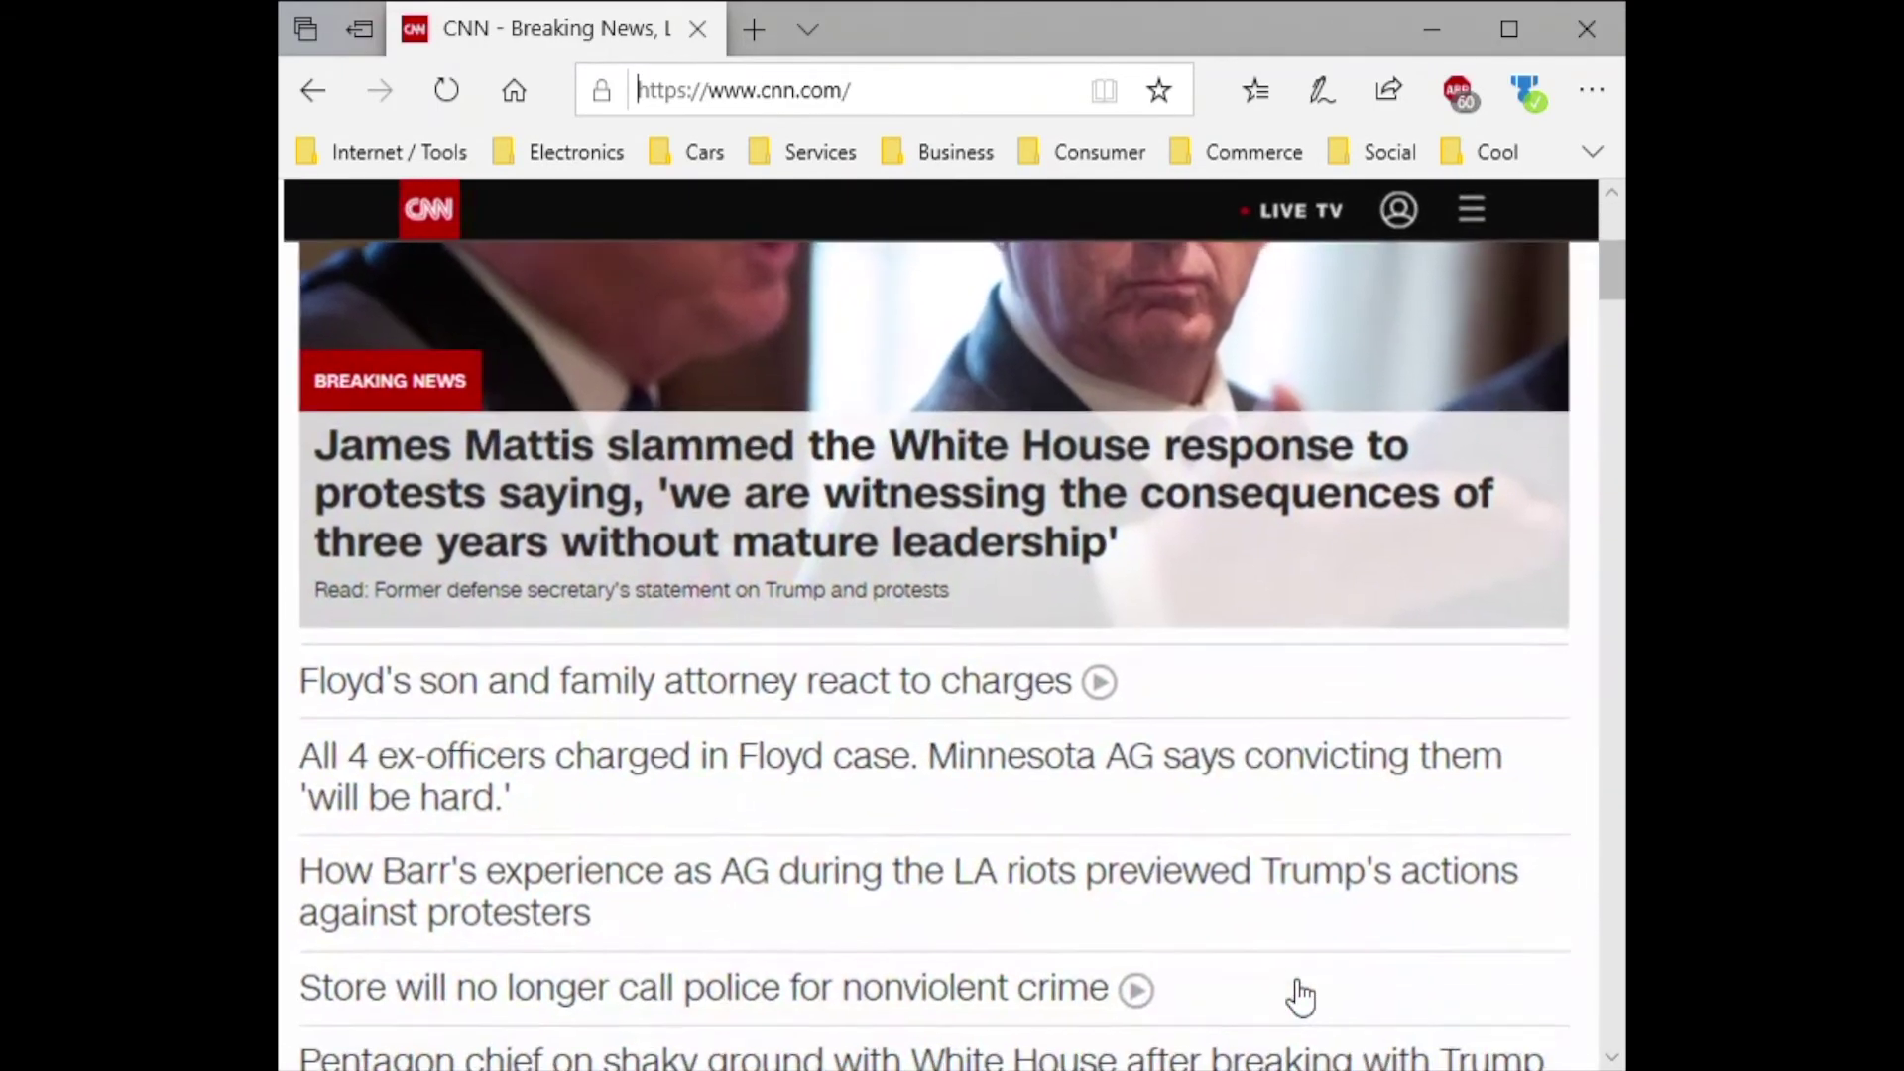
pyautogui.scroll(-4, 1302, 997)
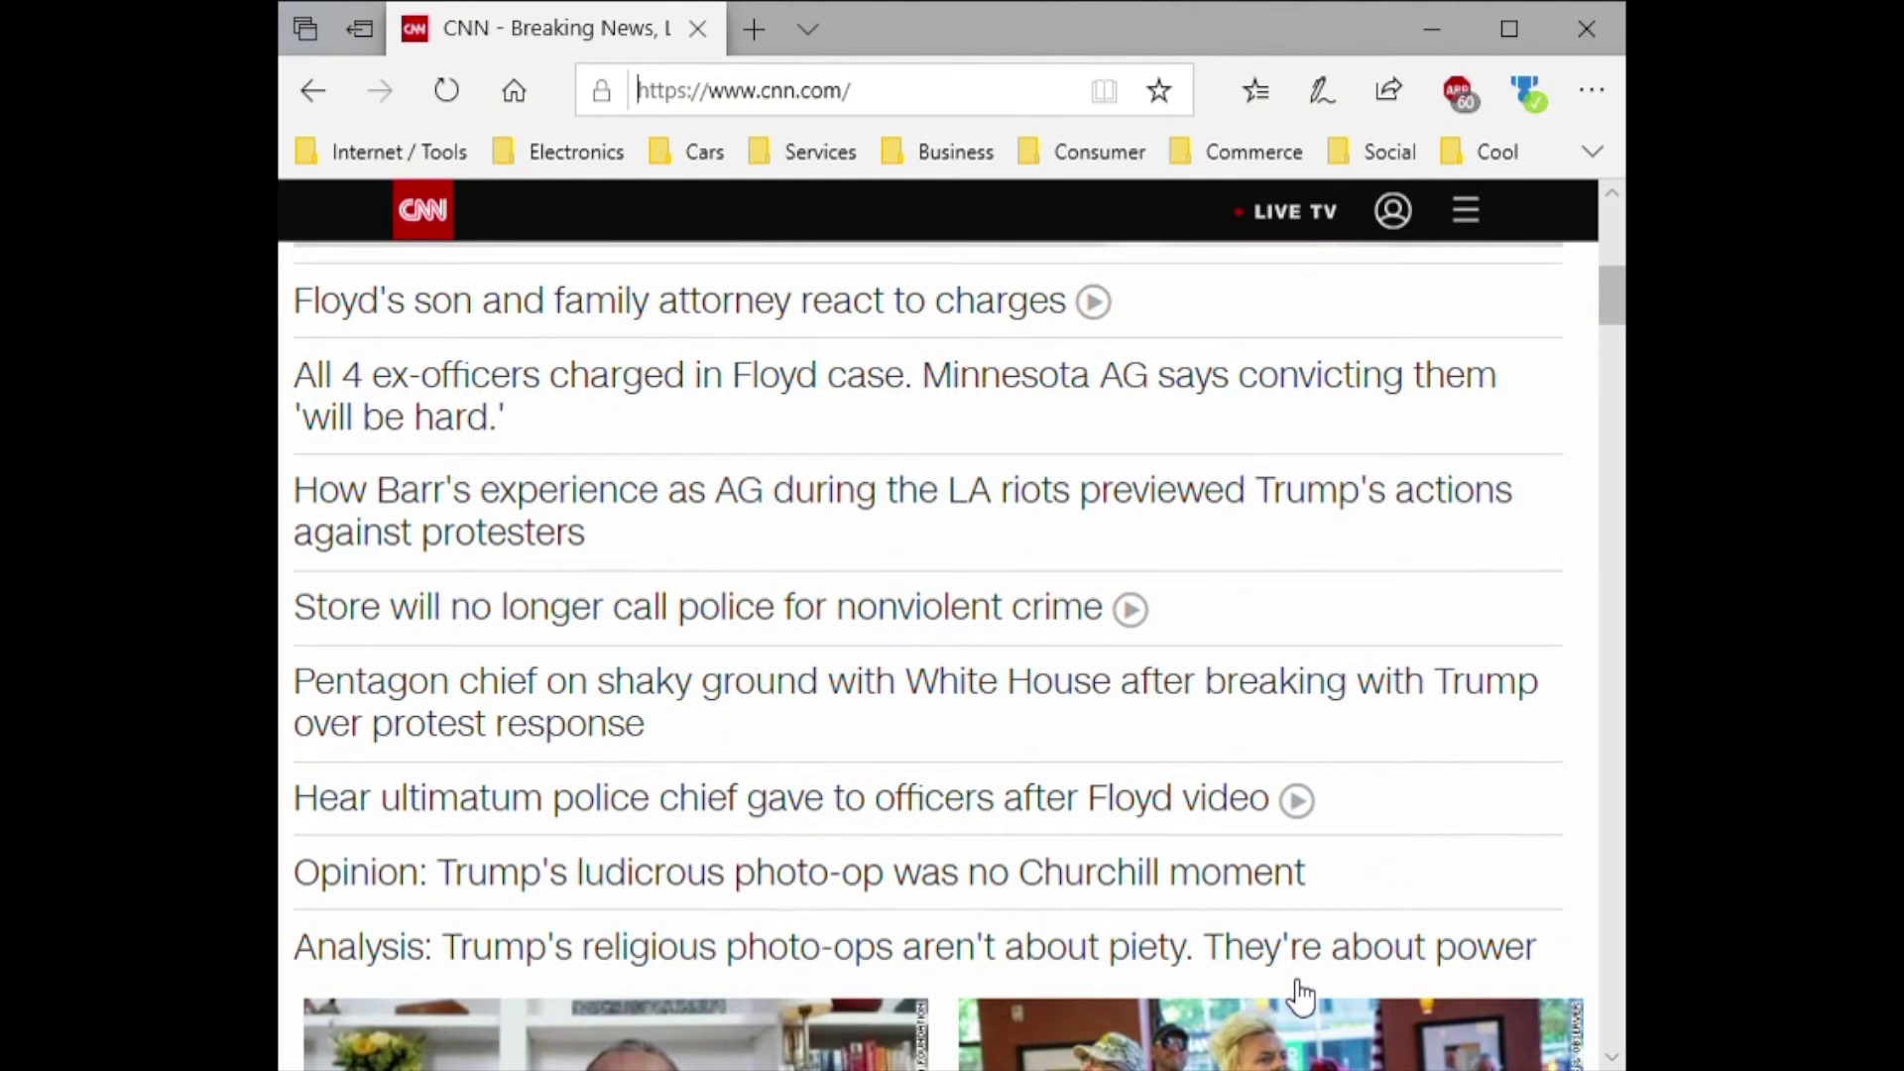
pyautogui.scroll(-6, 1301, 997)
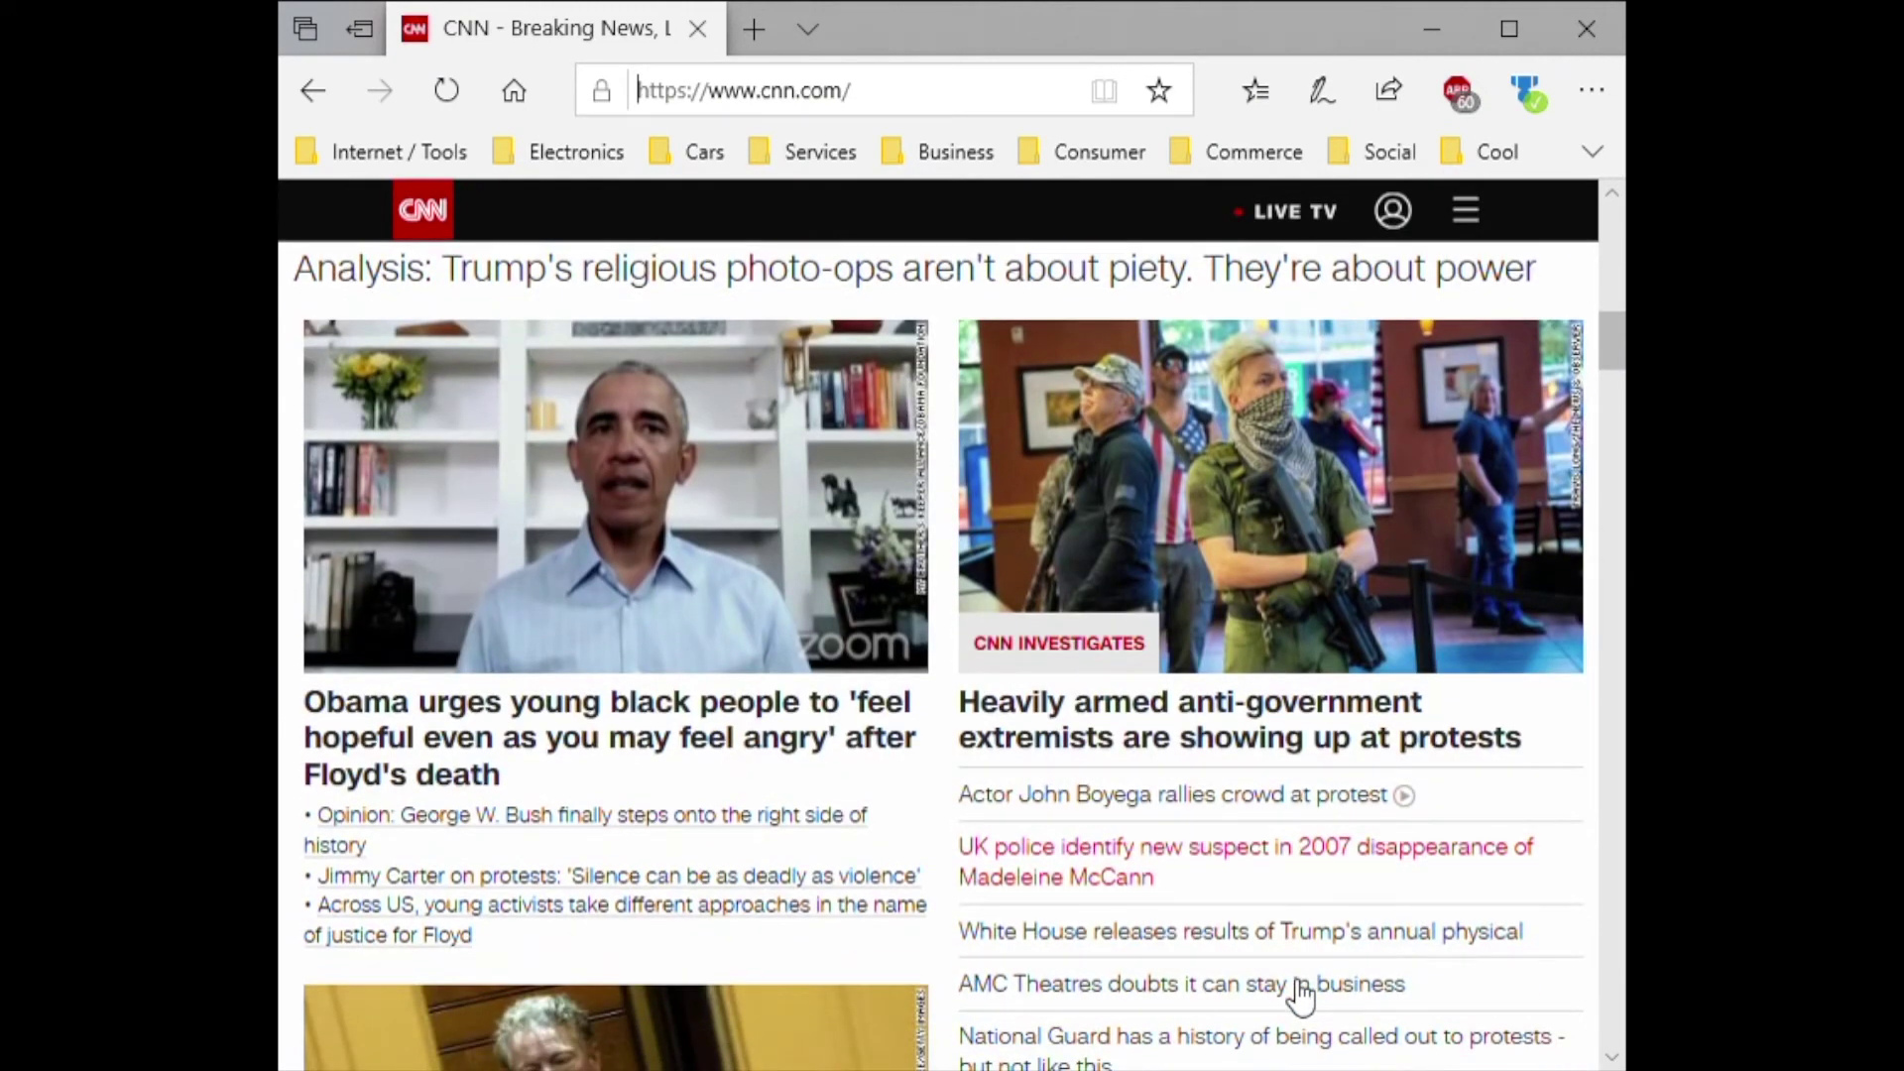
pyautogui.click(710, 764)
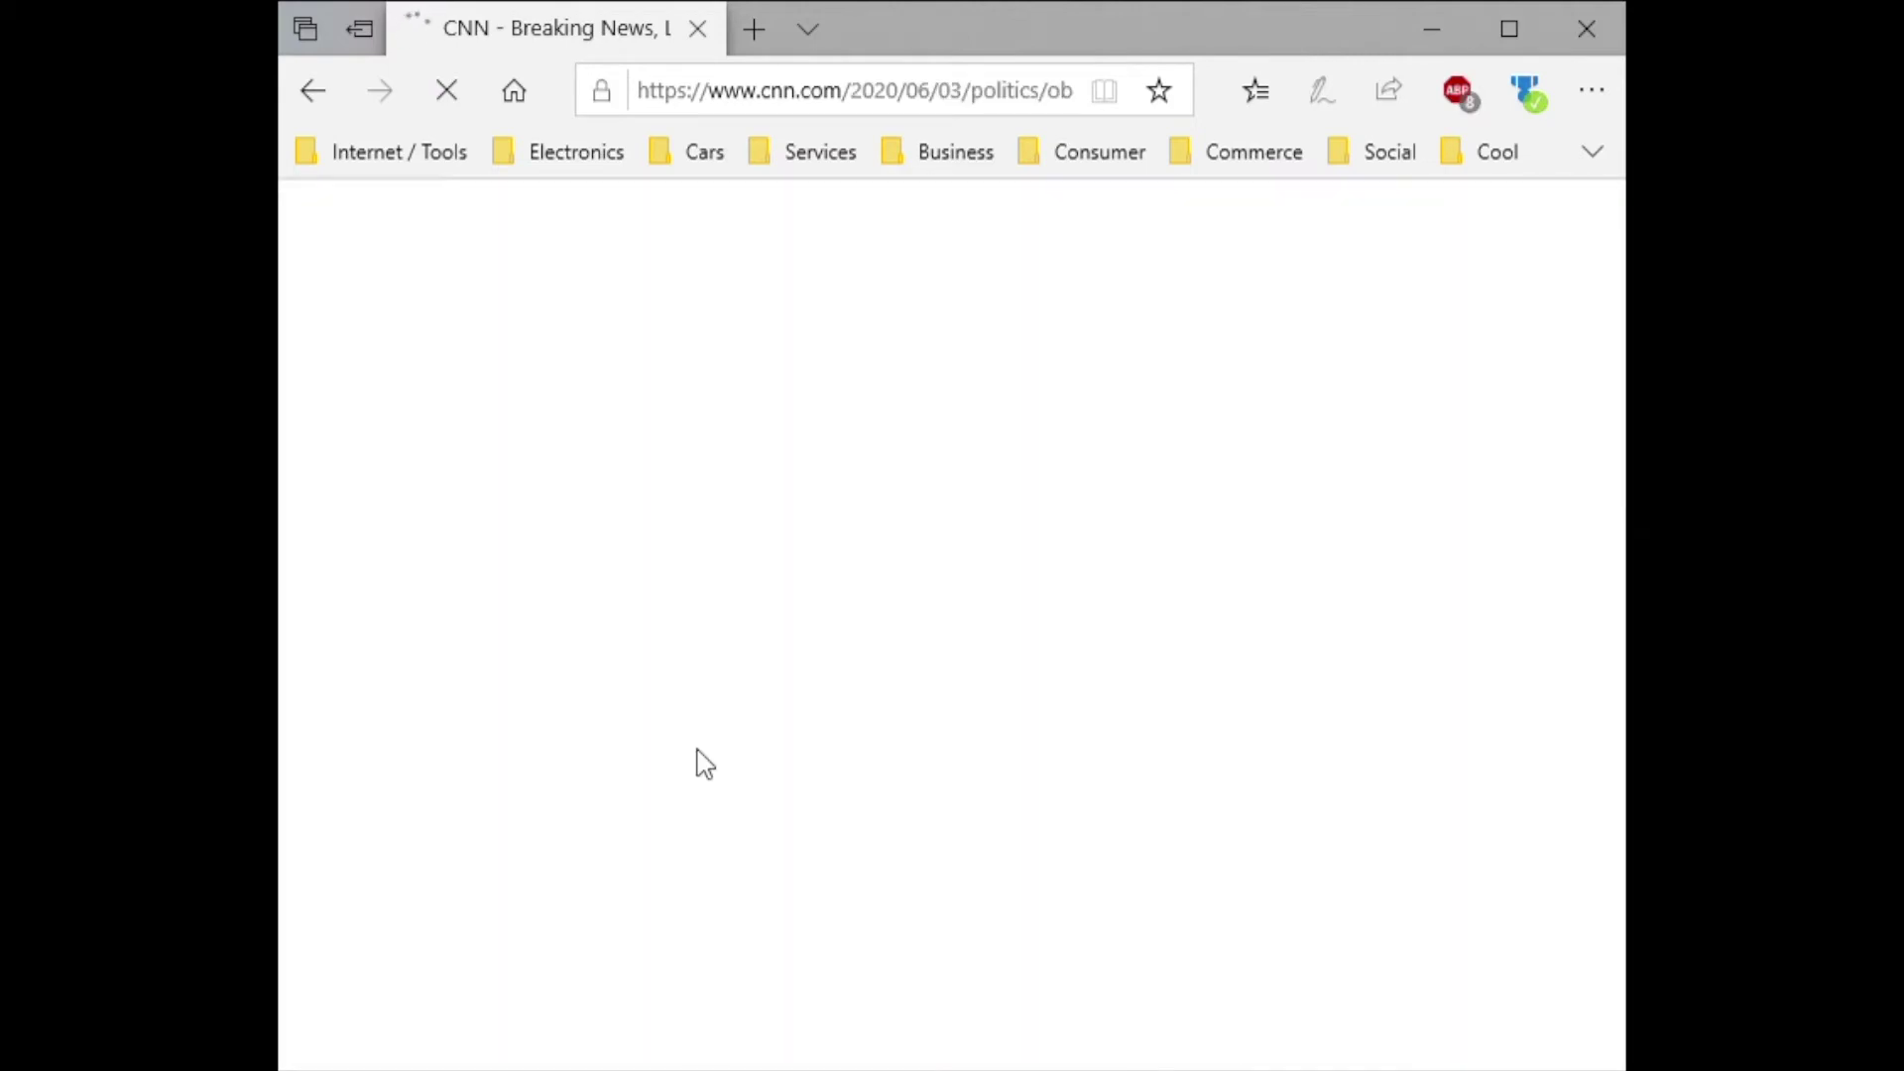
# - Read down the Obama article to the Paid Content section
pyautogui.scroll(-1, 964, 730)
pyautogui.scroll(-10, 964, 734)
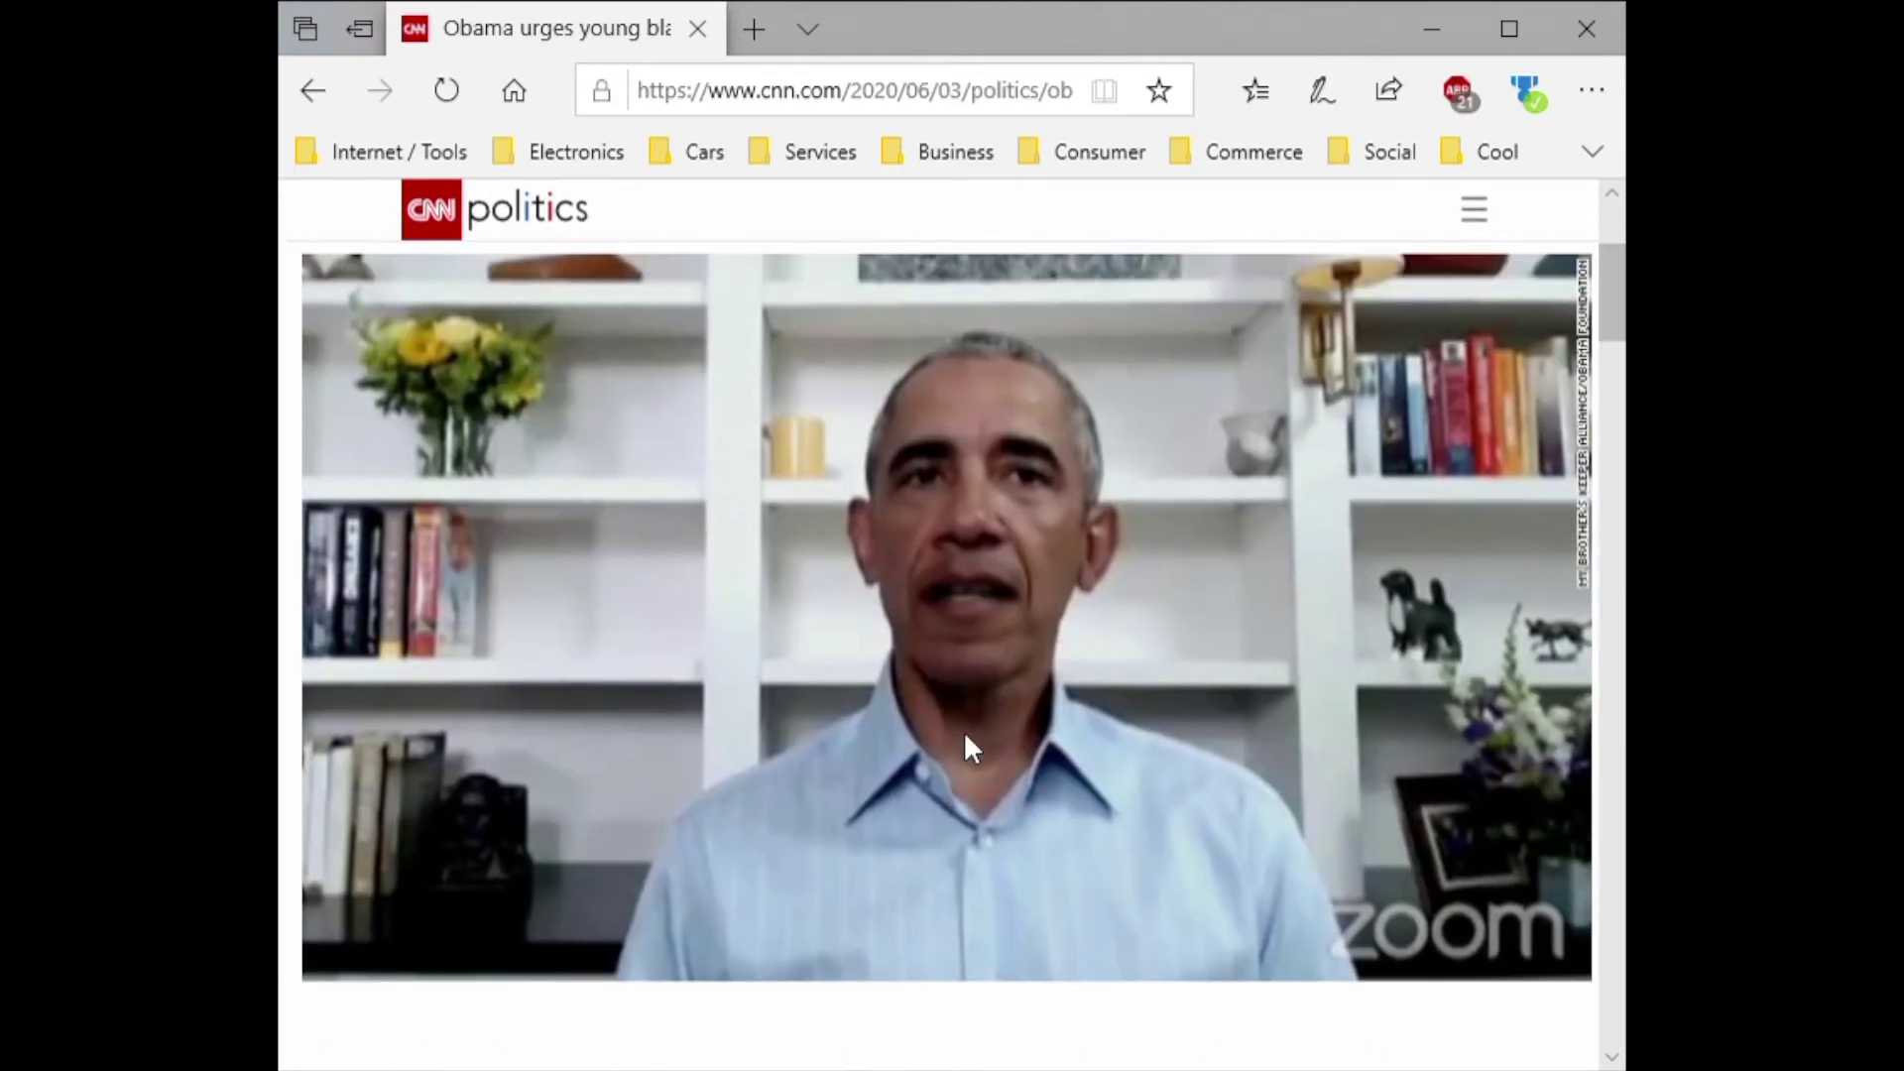
pyautogui.scroll(-5, 982, 749)
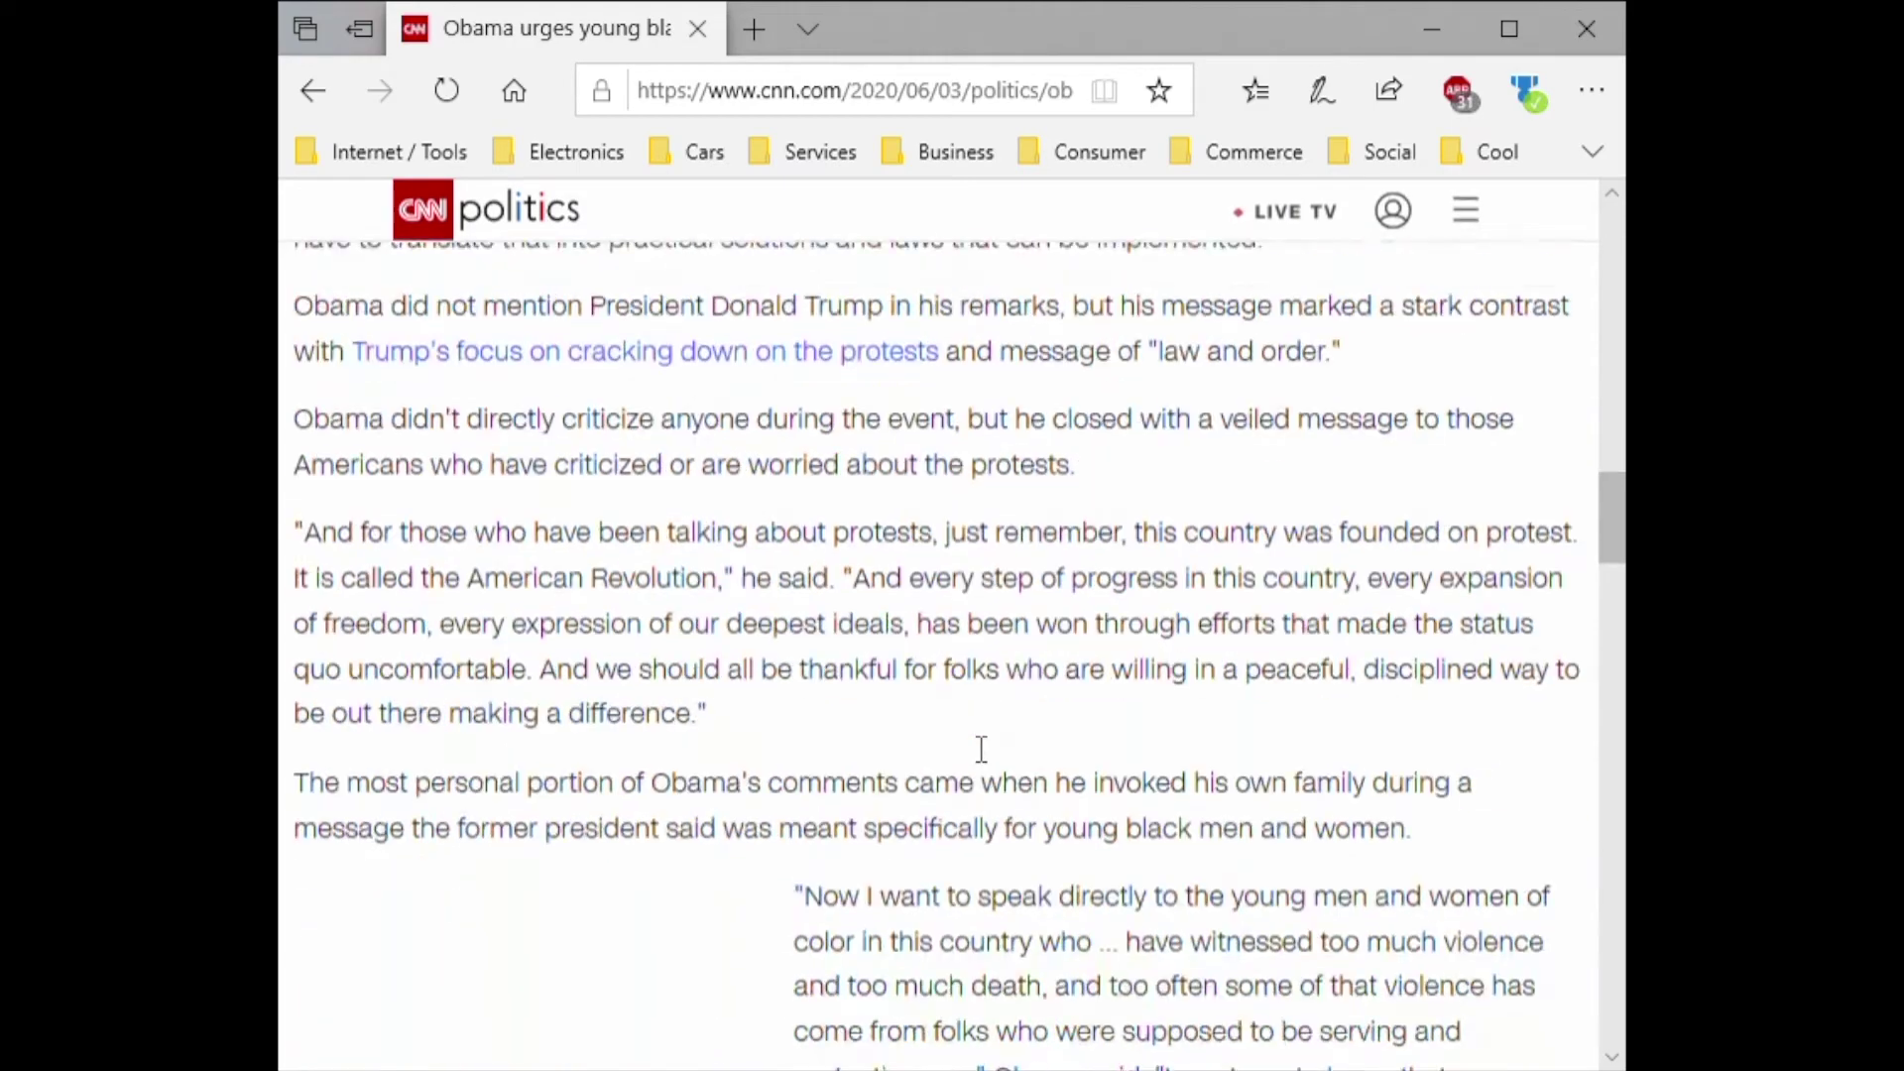
pyautogui.scroll(-10, 982, 748)
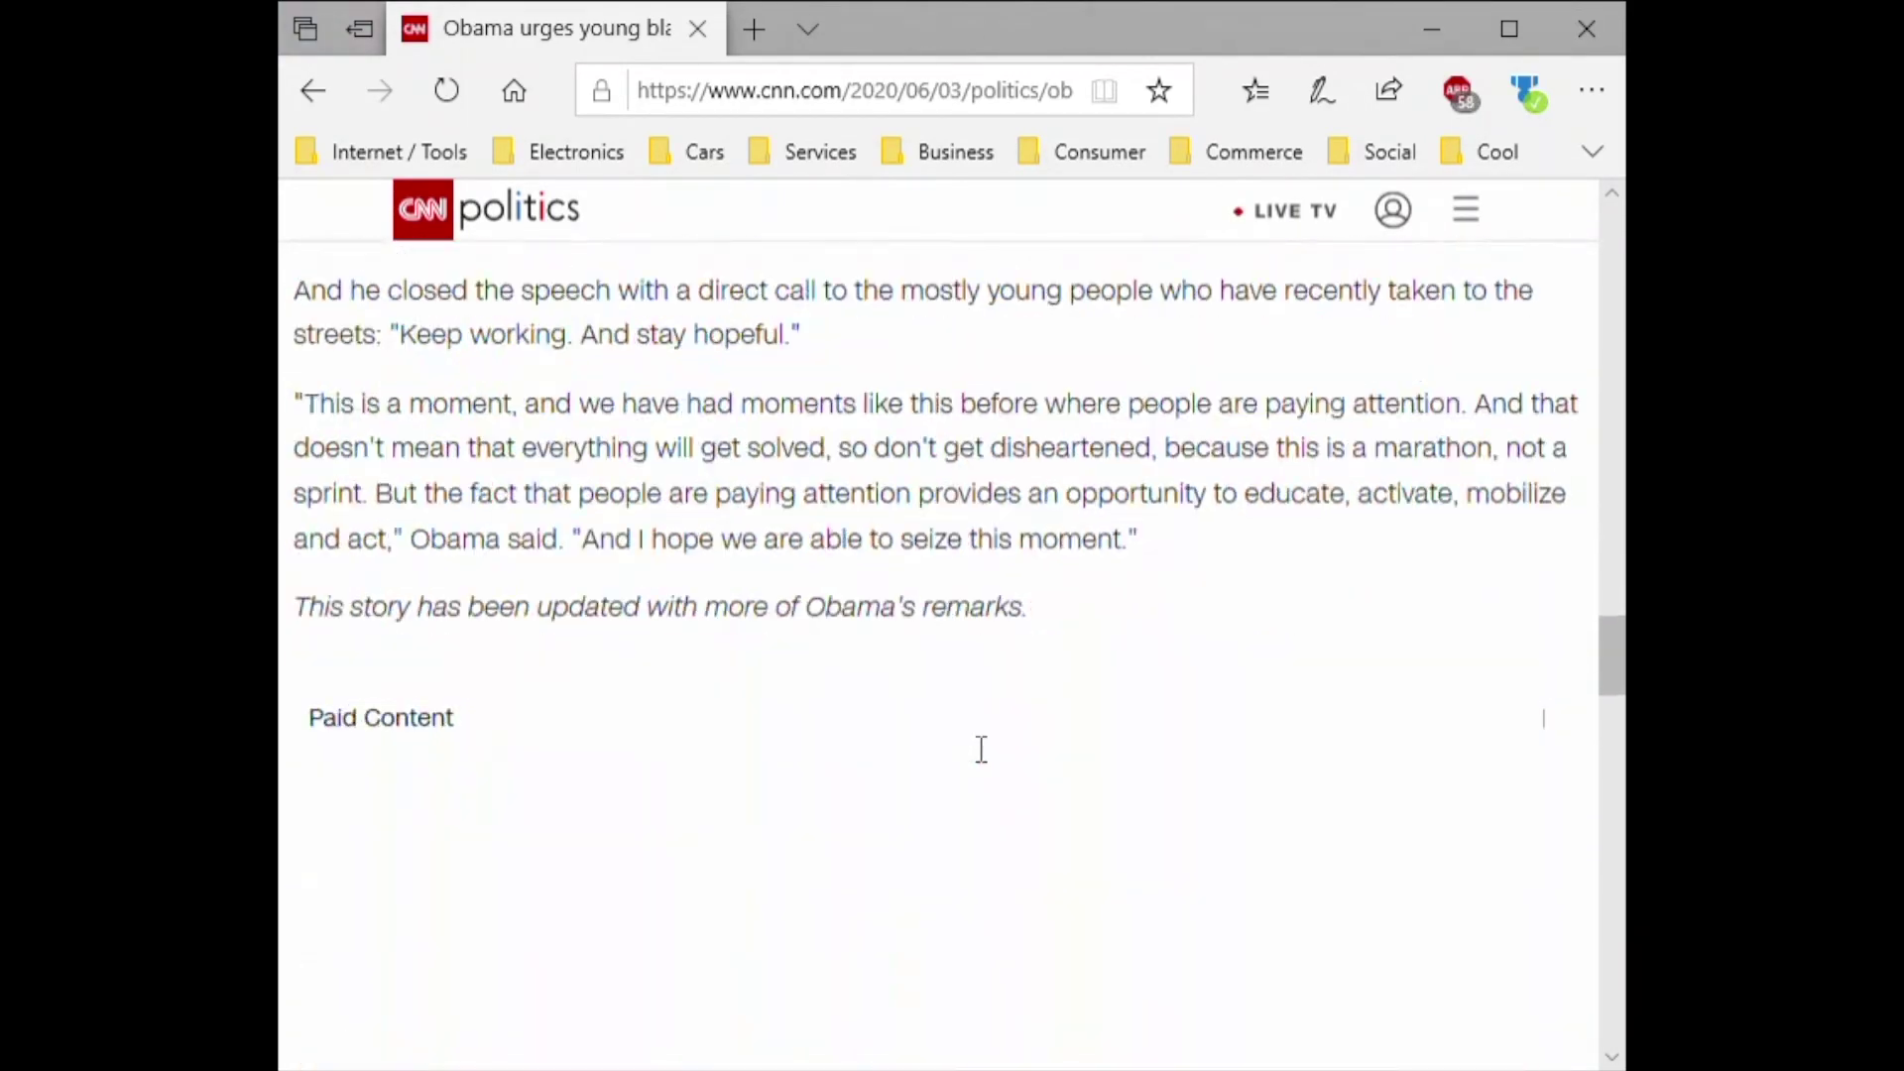